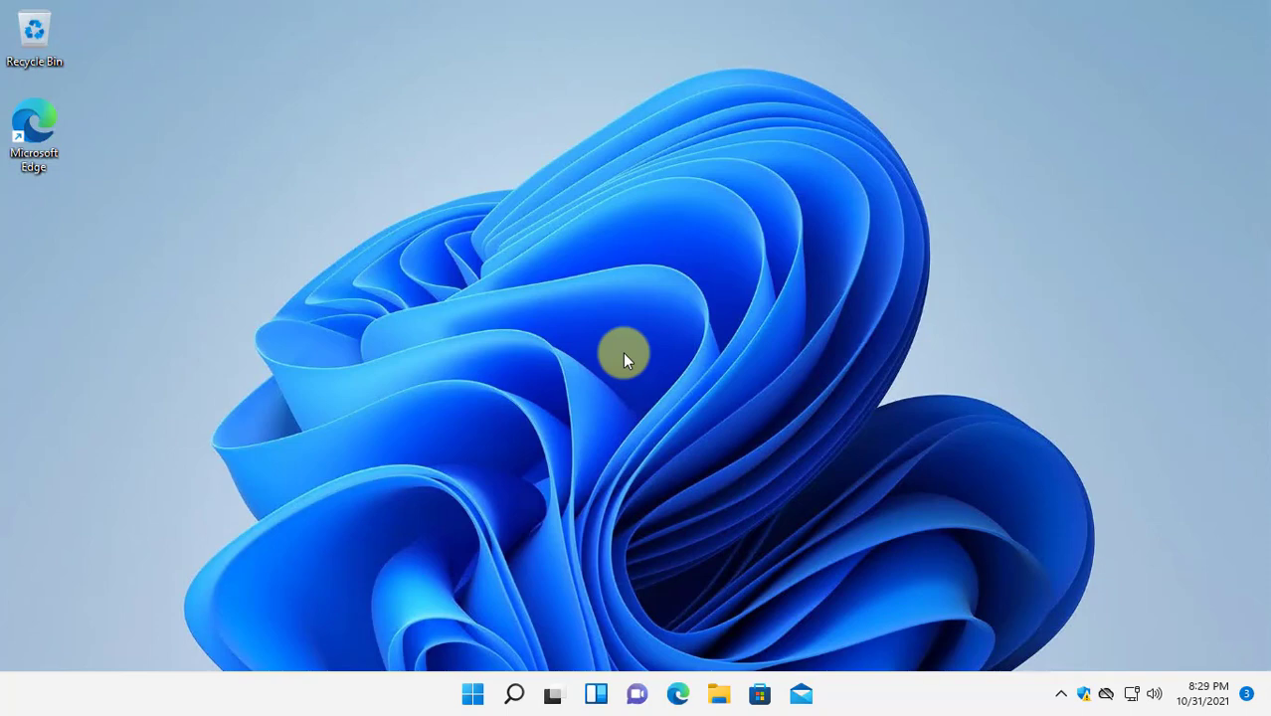
Create a new folder on the desktop
{"action": "right_click", "coordinate": [390, 246]}
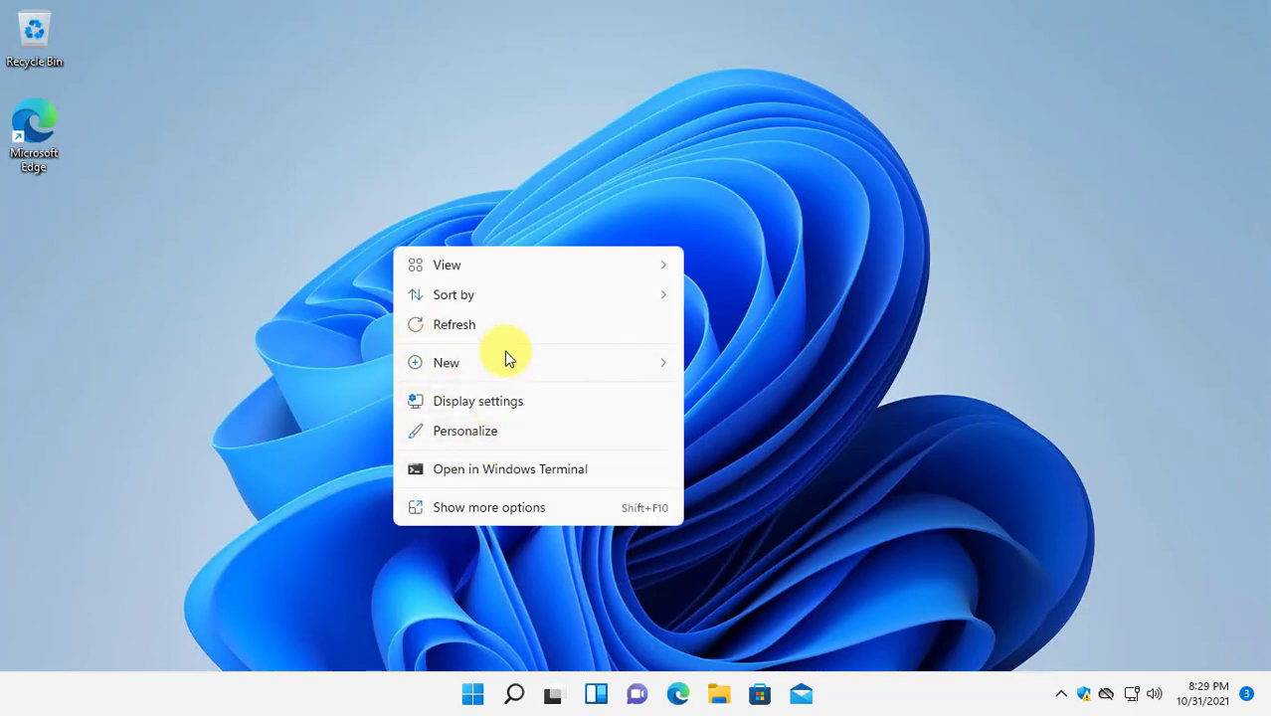
{"action": "mouse_move", "coordinate": [525, 369]}
{"action": "left_click", "coordinate": [761, 367]}
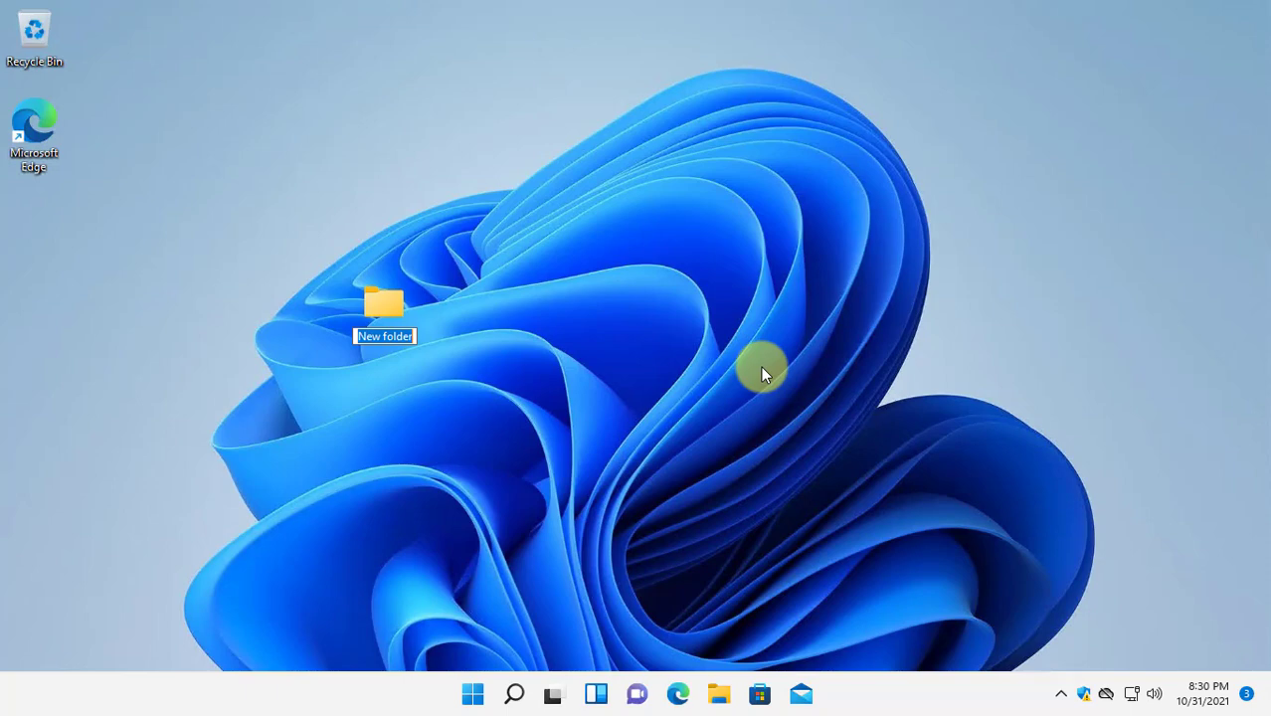
{"action": "type", "text": "gOD"}
{"action": "key", "text": "BackSpace"}
{"action": "key", "text": "BackSpace"}
{"action": "key", "text": "BackSpace"}
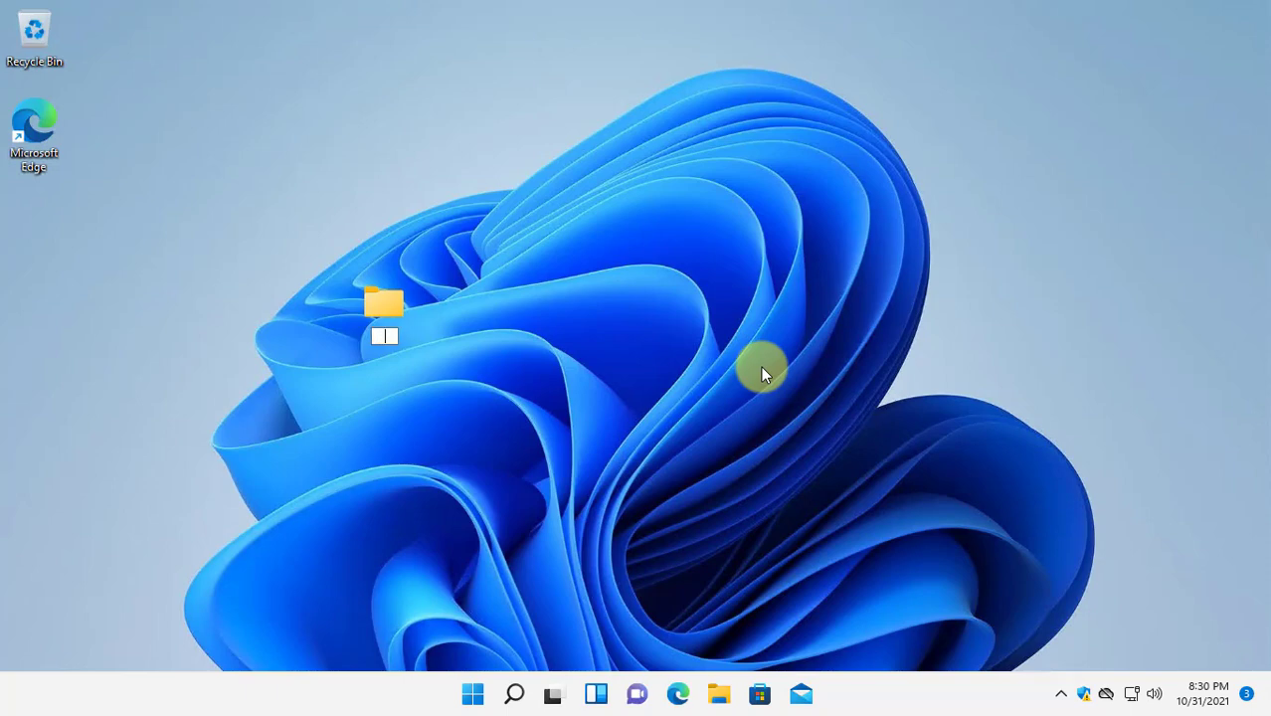
Name the new desktop folder GodMode.{ED7BA470-8E54-465E-825C-99712043E01C}
{"action": "type", "text": "GodMode.{"}
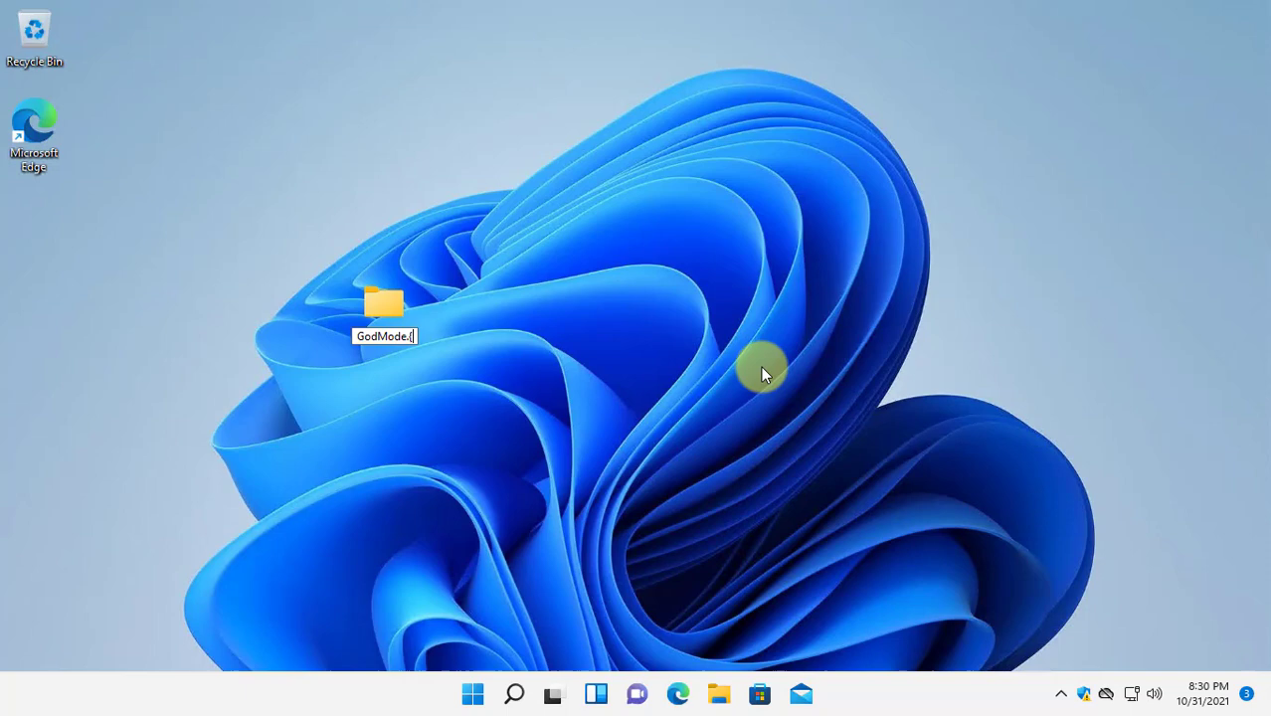
{"action": "type", "text": "ED7"}
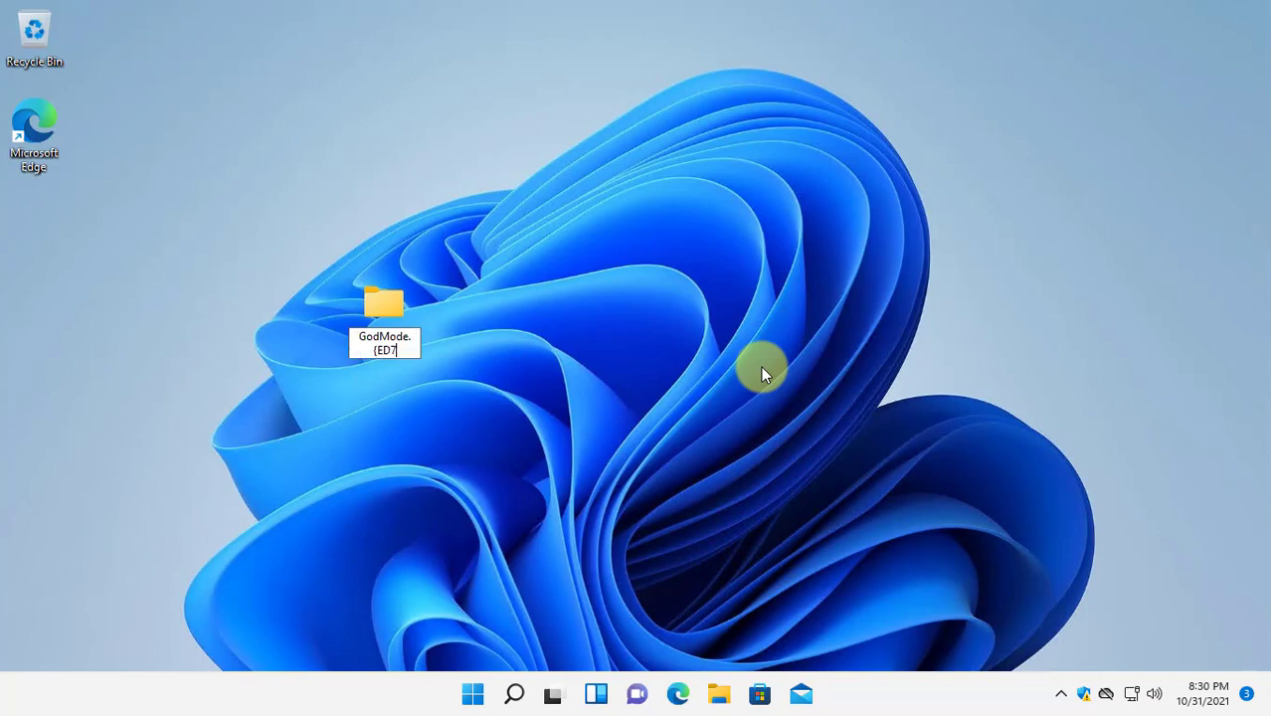
{"action": "type", "text": "BA470-8E54"}
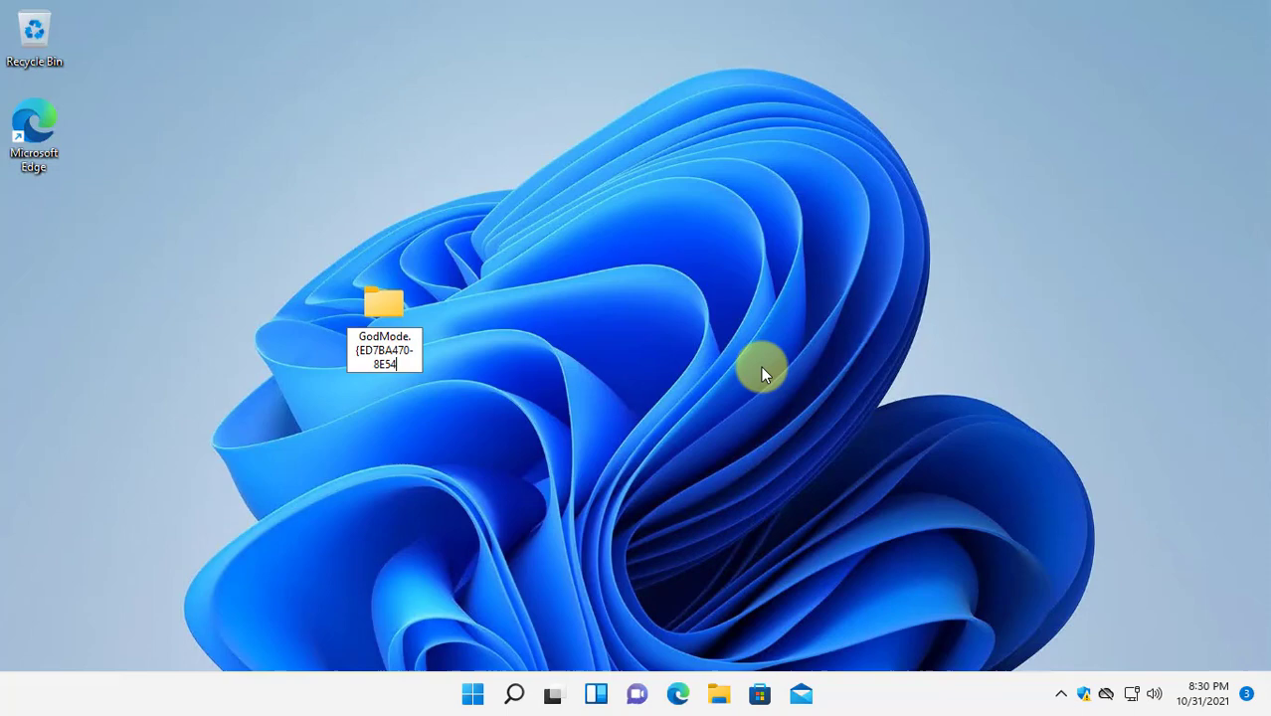
{"action": "type", "text": "-465E-825C"}
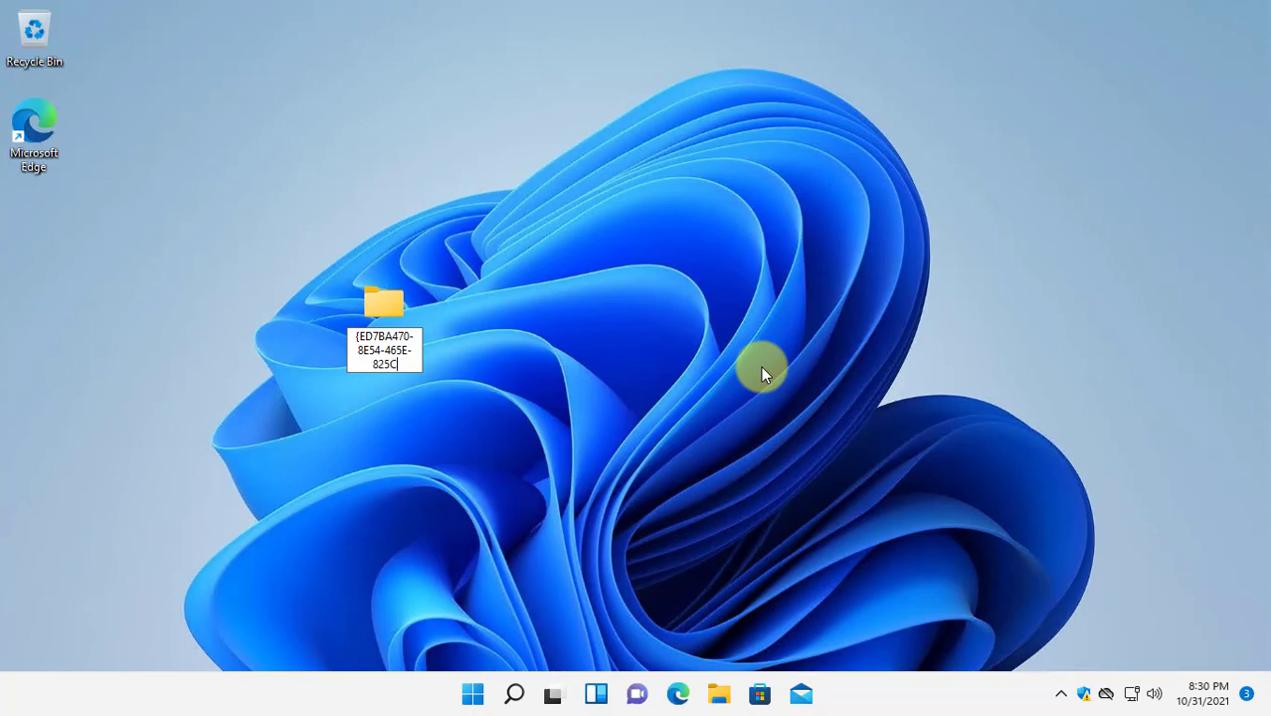
{"action": "type", "text": "-"}
{"action": "type", "text": "99"}
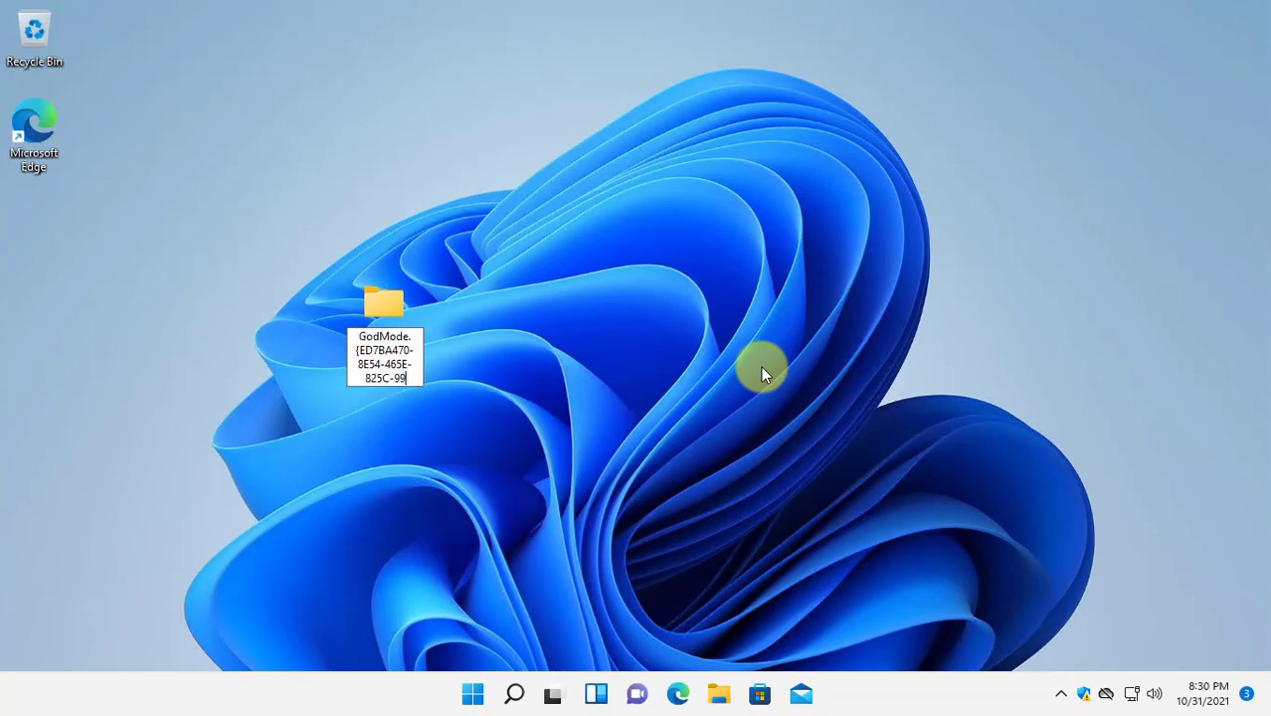
{"action": "type", "text": "712043E01"}
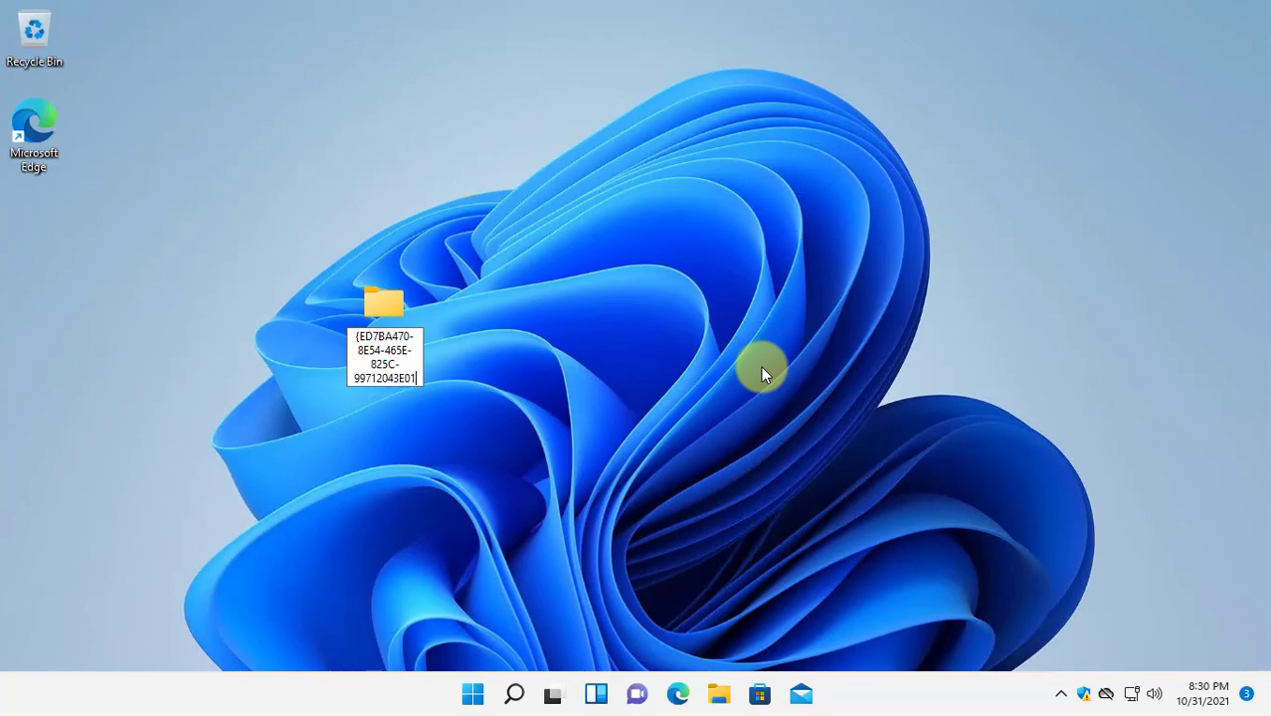
{"action": "type", "text": "C"}
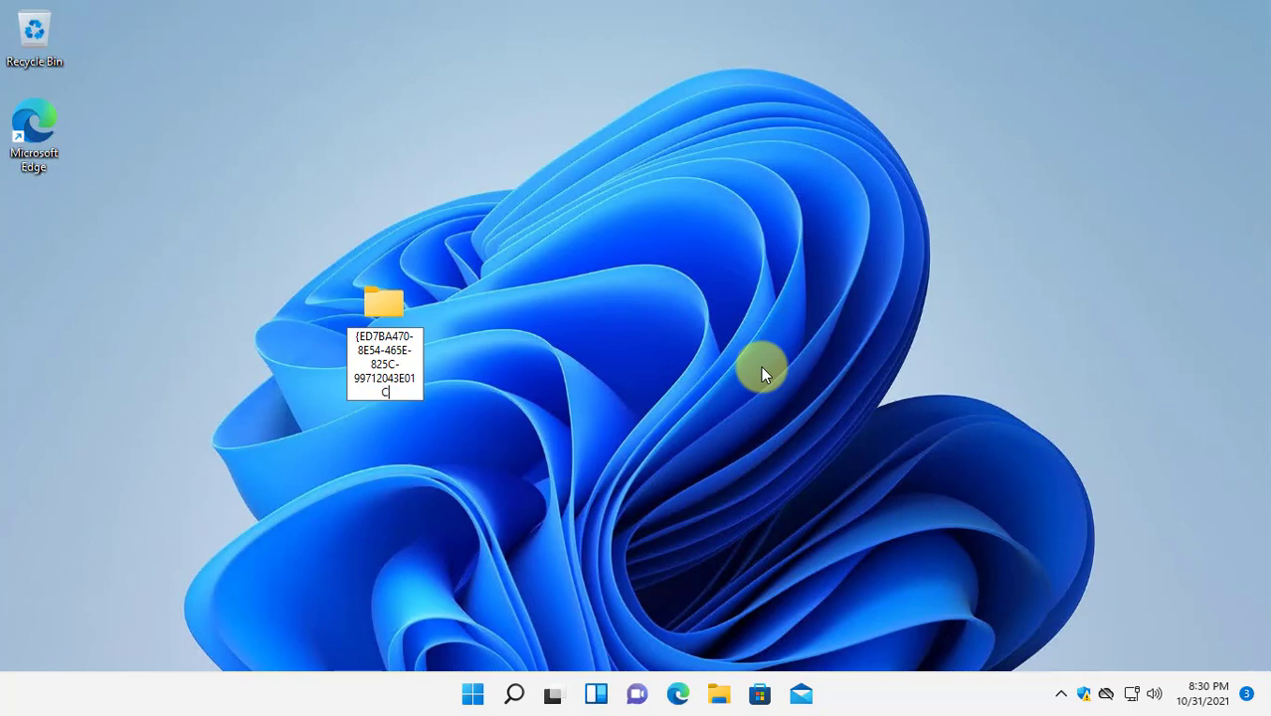
{"action": "type", "text": "}"}
{"action": "key", "text": "Return"}
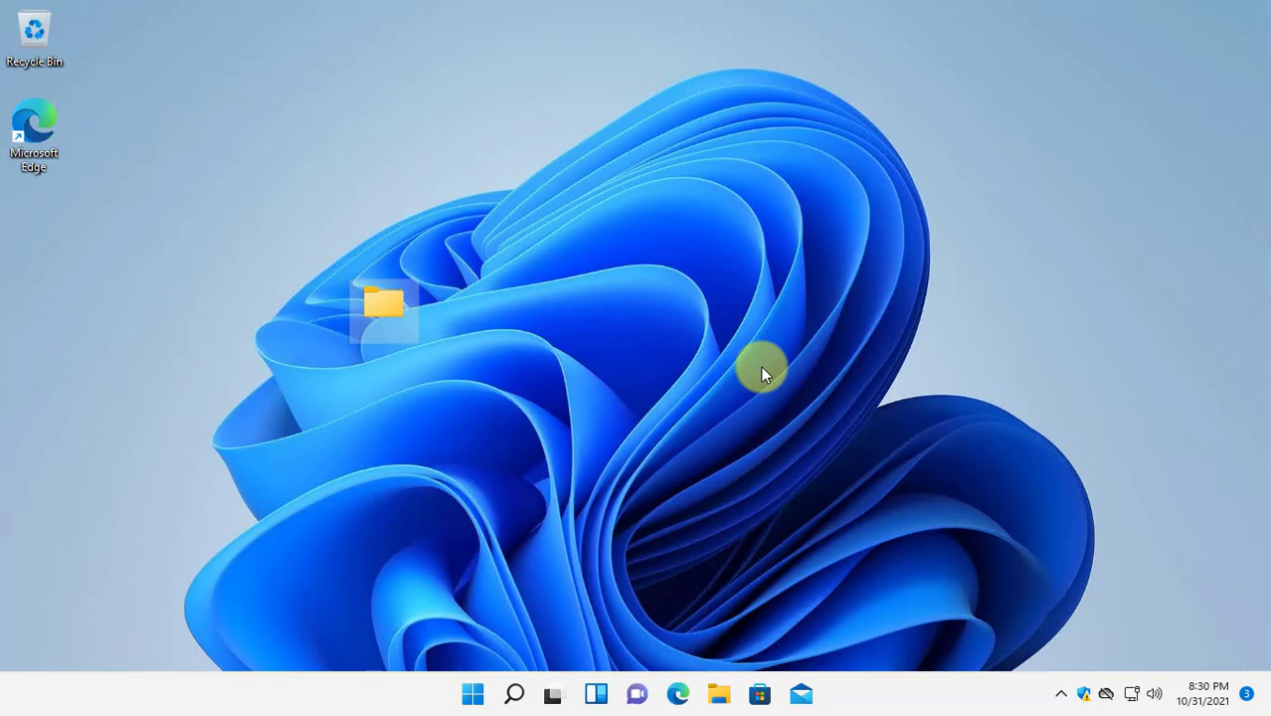
Refresh the desktop and move the GodMode icon directly below the Microsoft Edge shortcut
{"action": "right_click", "coordinate": [523, 312]}
{"action": "left_click", "coordinate": [566, 364]}
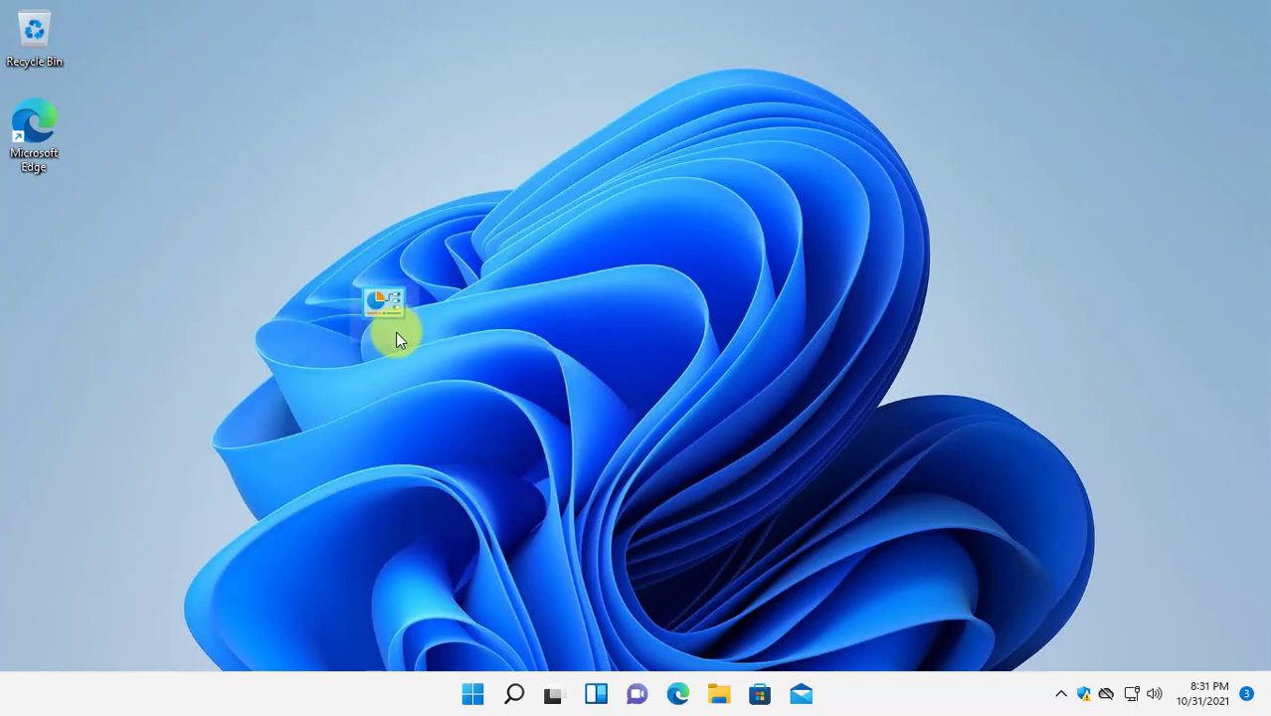
{"action": "left_click_drag", "start_coordinate": [393, 311], "coordinate": [52, 221]}
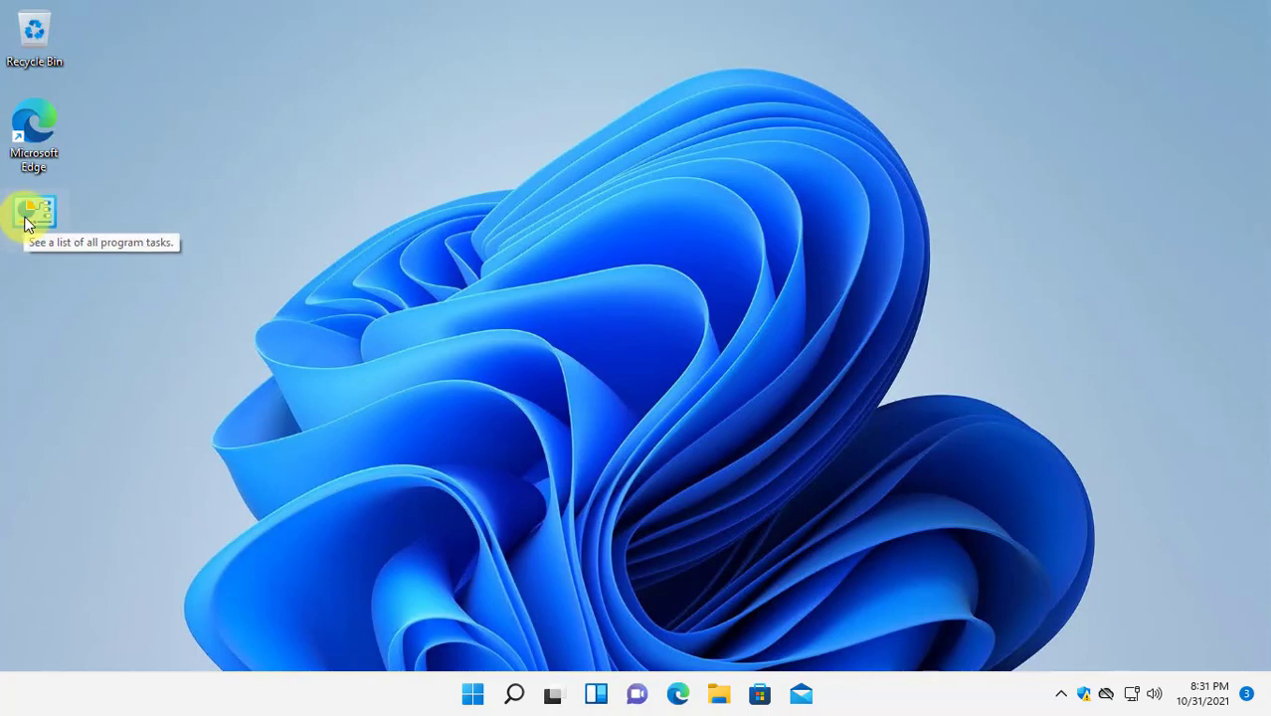
Open the GodMode folder from the desktop and look over its list of settings tasks
{"action": "double_click", "coordinate": [29, 221]}
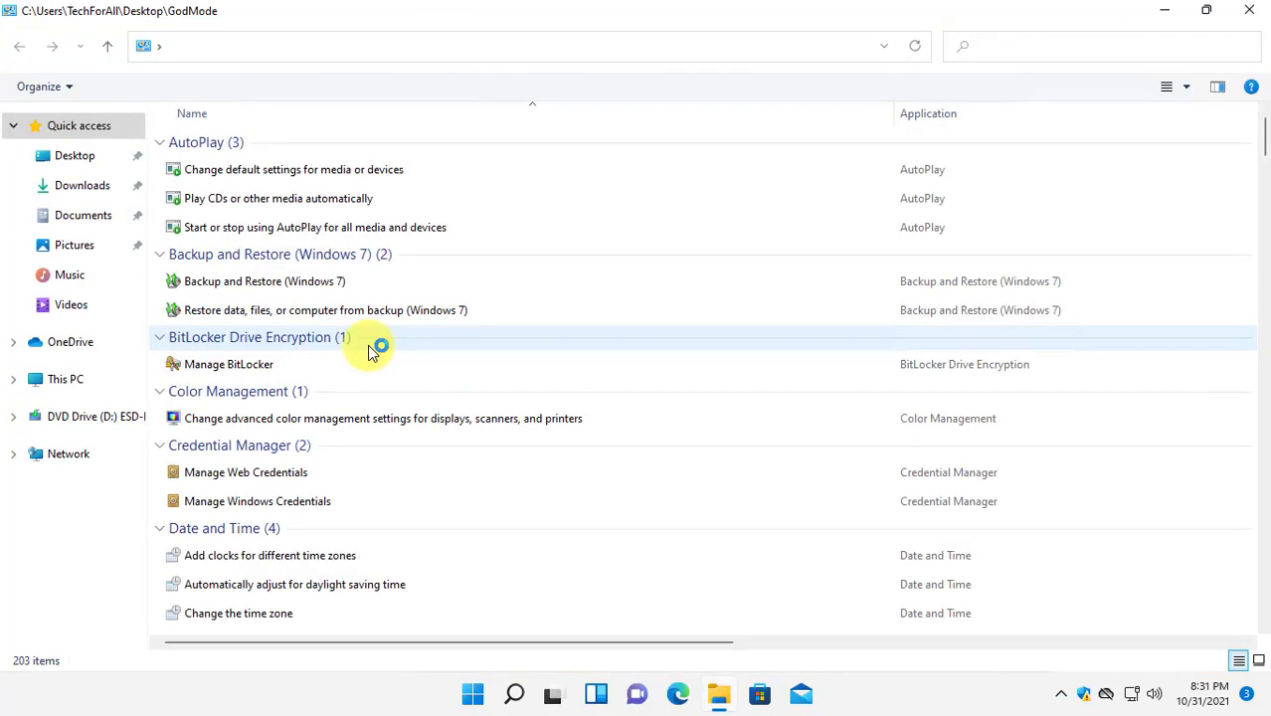
{"action": "scroll", "coordinate": [369, 281], "scroll_direction": "down", "scroll_amount": 13}
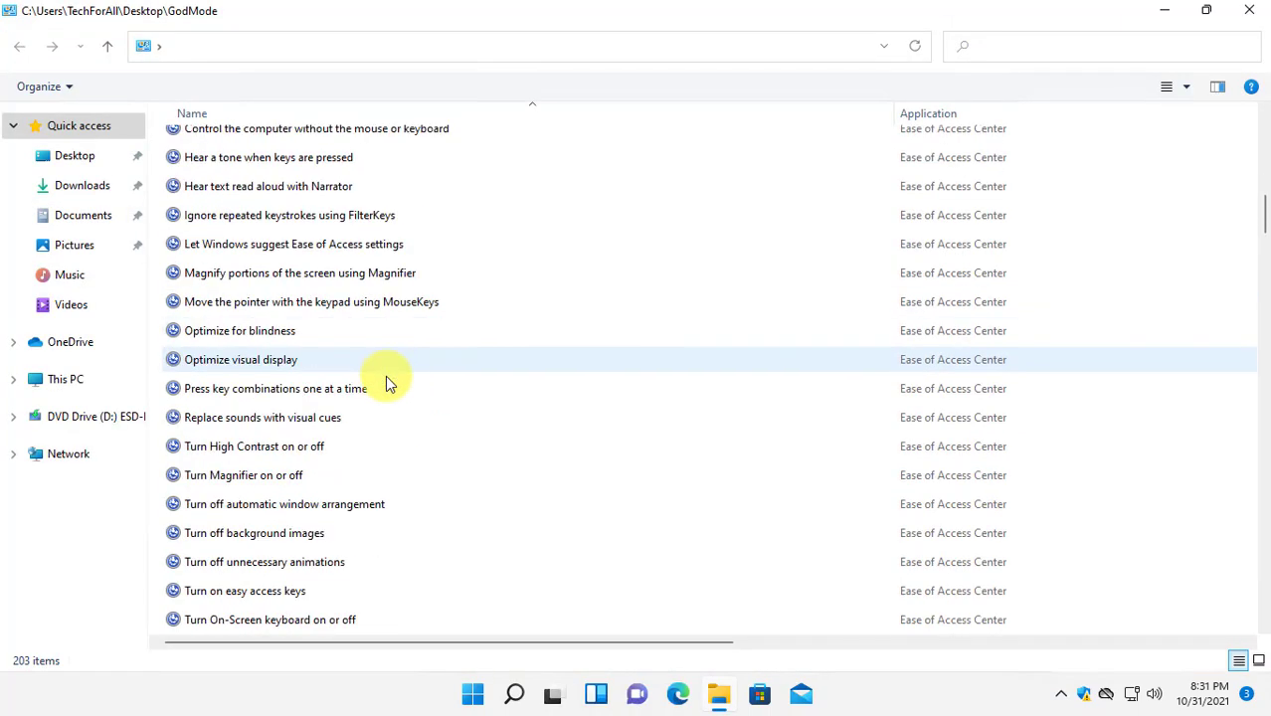
{"action": "scroll", "coordinate": [390, 407], "scroll_direction": "up", "scroll_amount": 15}
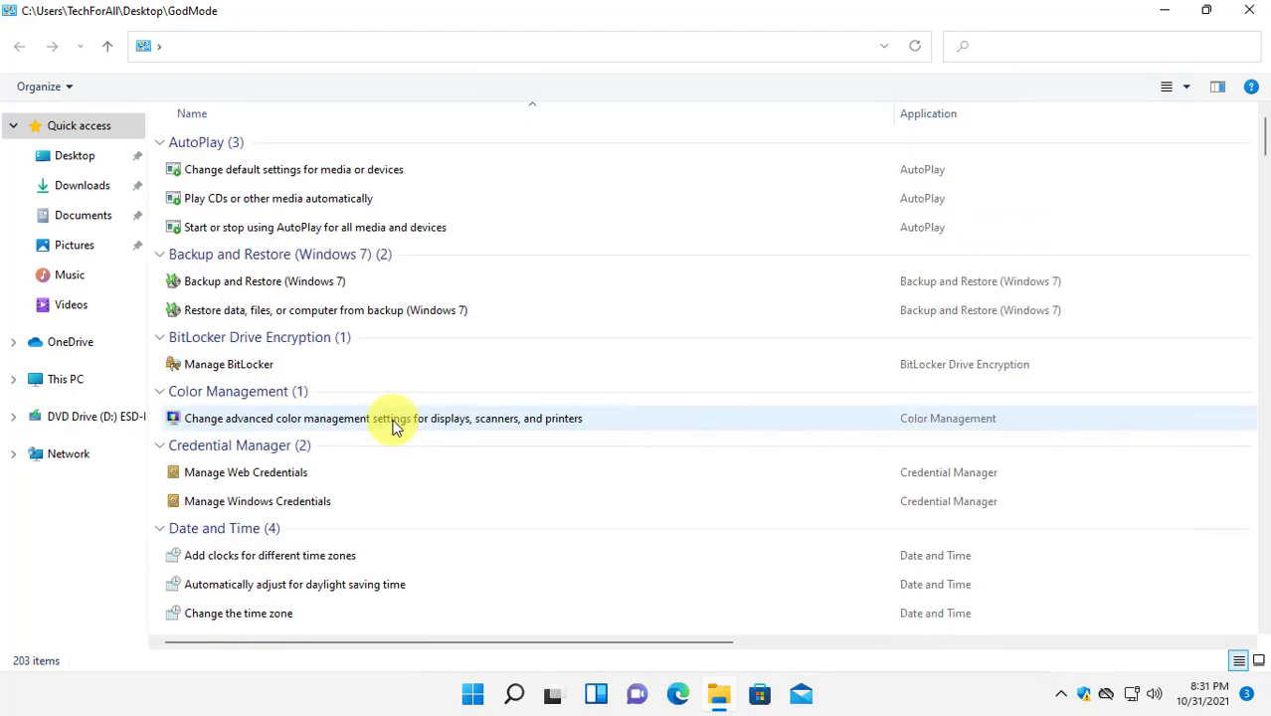
View the Backup and Restore (Windows 7) tool from the GodMode list and close its window
{"action": "left_click", "coordinate": [317, 289]}
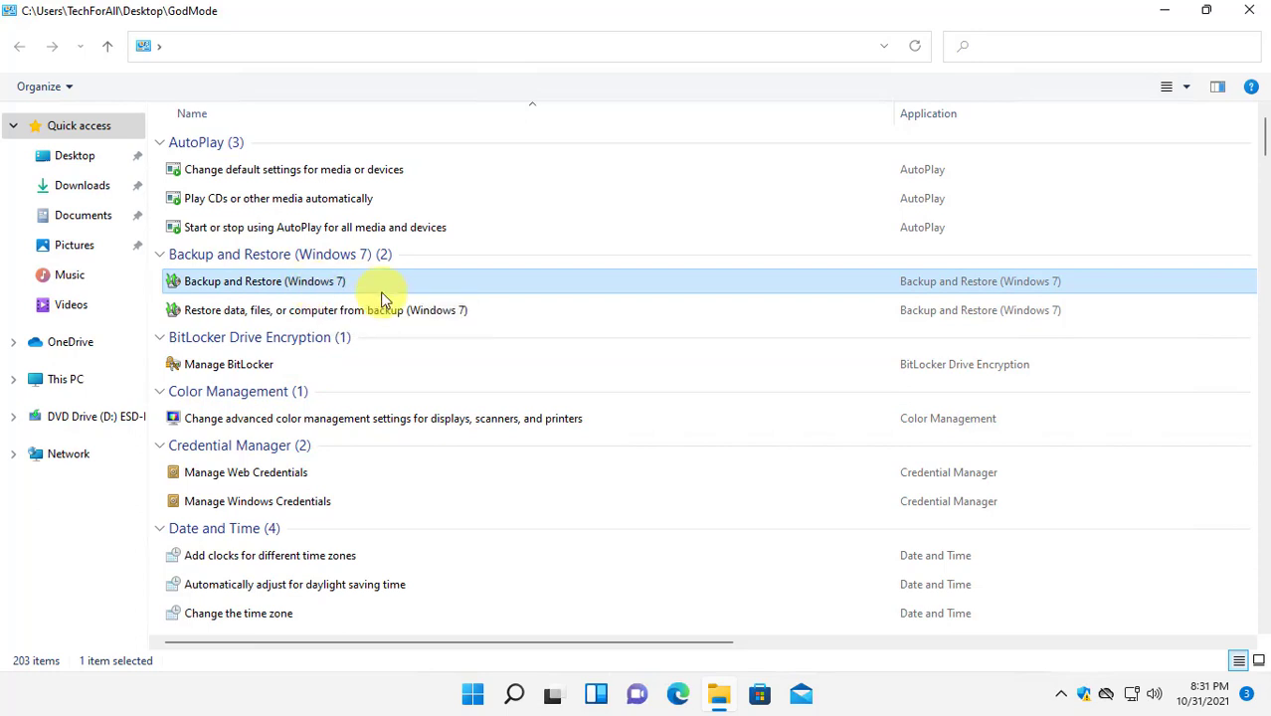
{"action": "key", "text": "Return"}
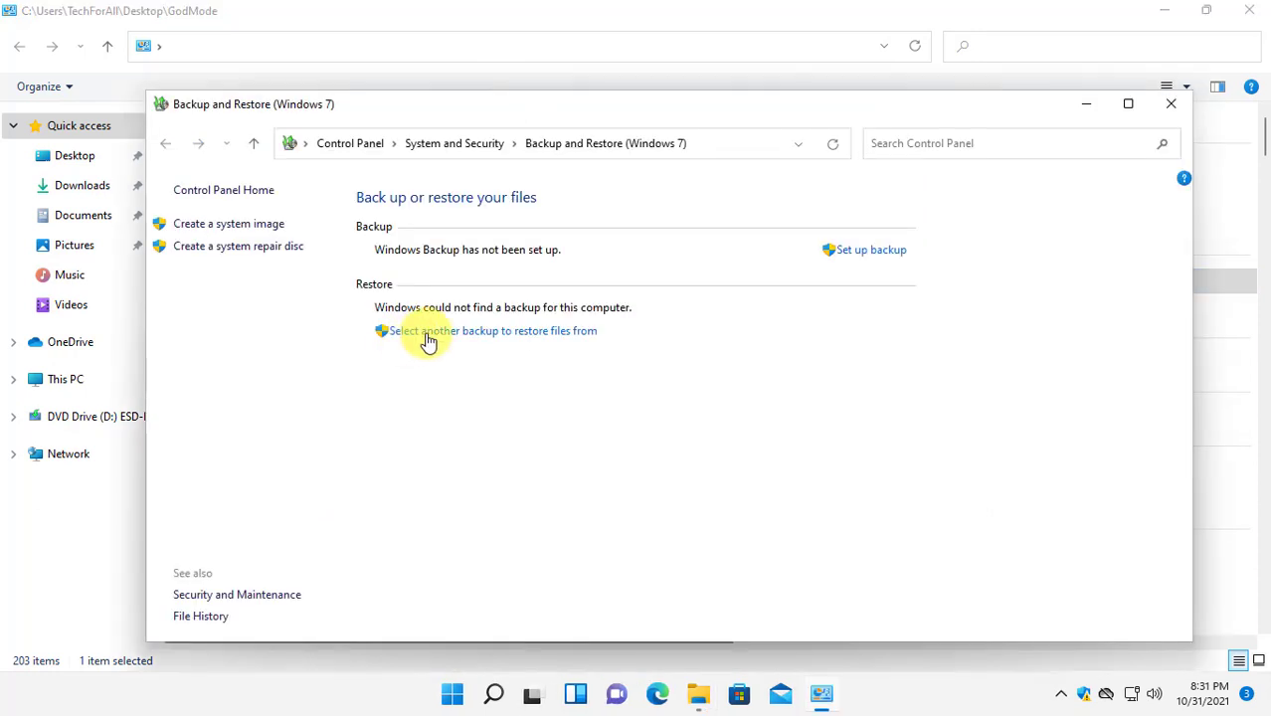
{"action": "left_click", "coordinate": [1171, 104]}
View the Manage Windows Credentials task under Credential Manager and close its window
{"action": "scroll", "coordinate": [357, 375], "scroll_direction": "down", "scroll_amount": 4}
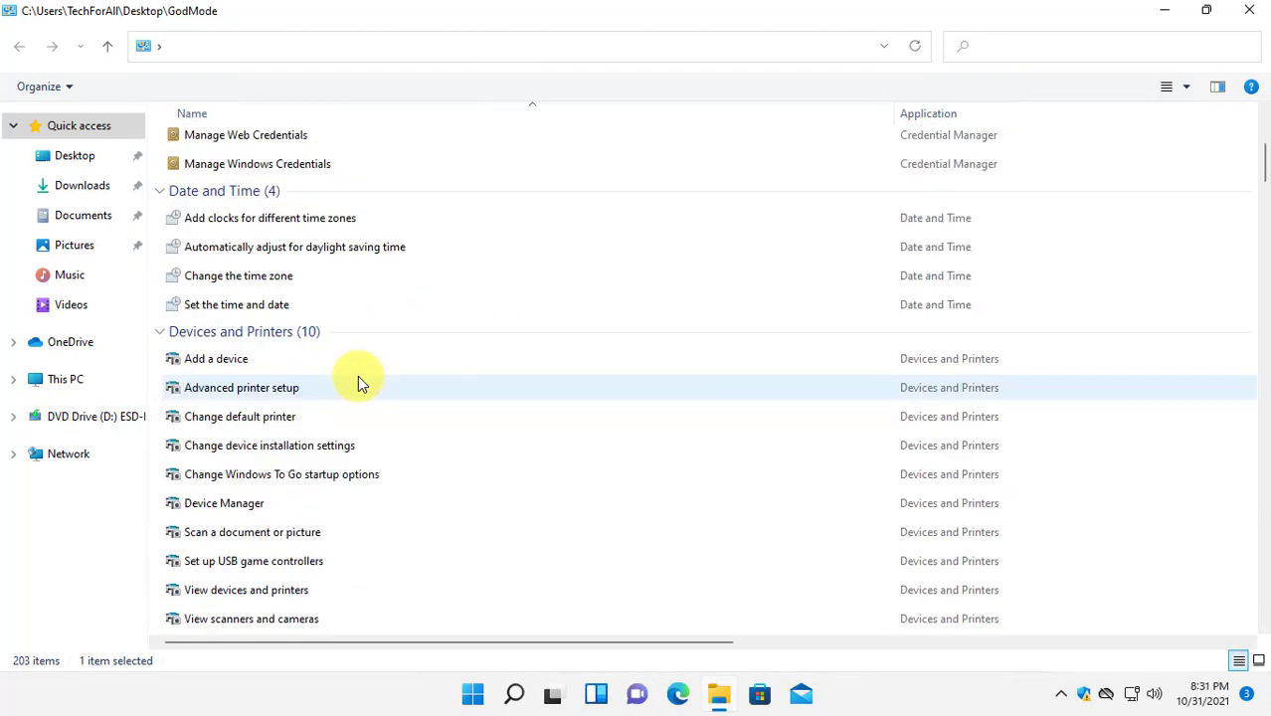
{"action": "scroll", "coordinate": [359, 379], "scroll_direction": "down", "scroll_amount": 3}
{"action": "scroll", "coordinate": [358, 376], "scroll_direction": "up", "scroll_amount": 5}
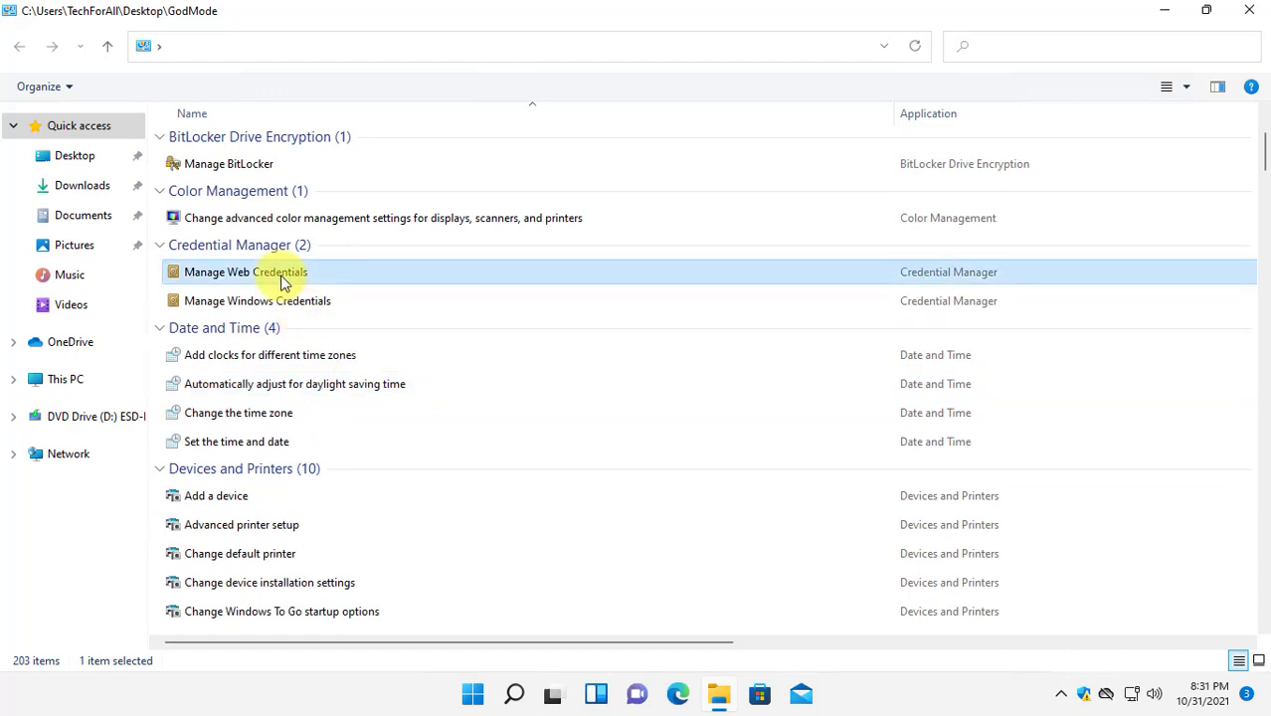
{"action": "left_click", "coordinate": [288, 304]}
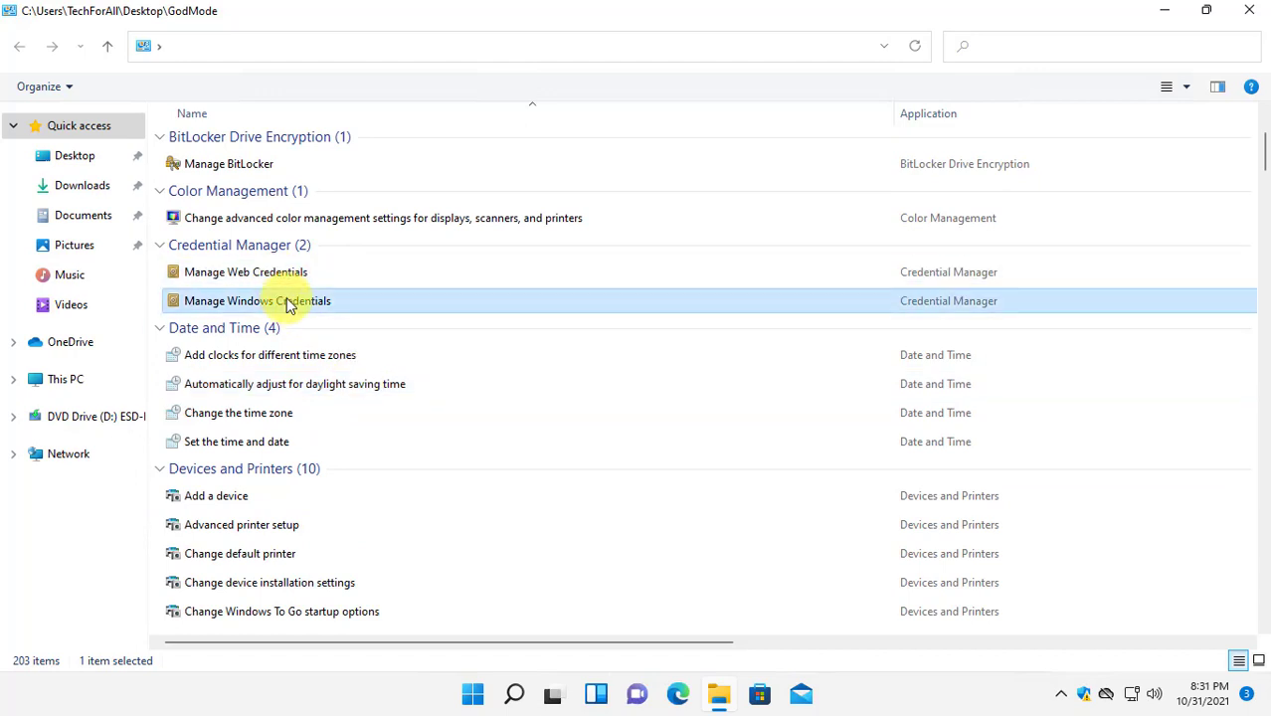
{"action": "double_click", "coordinate": [289, 305]}
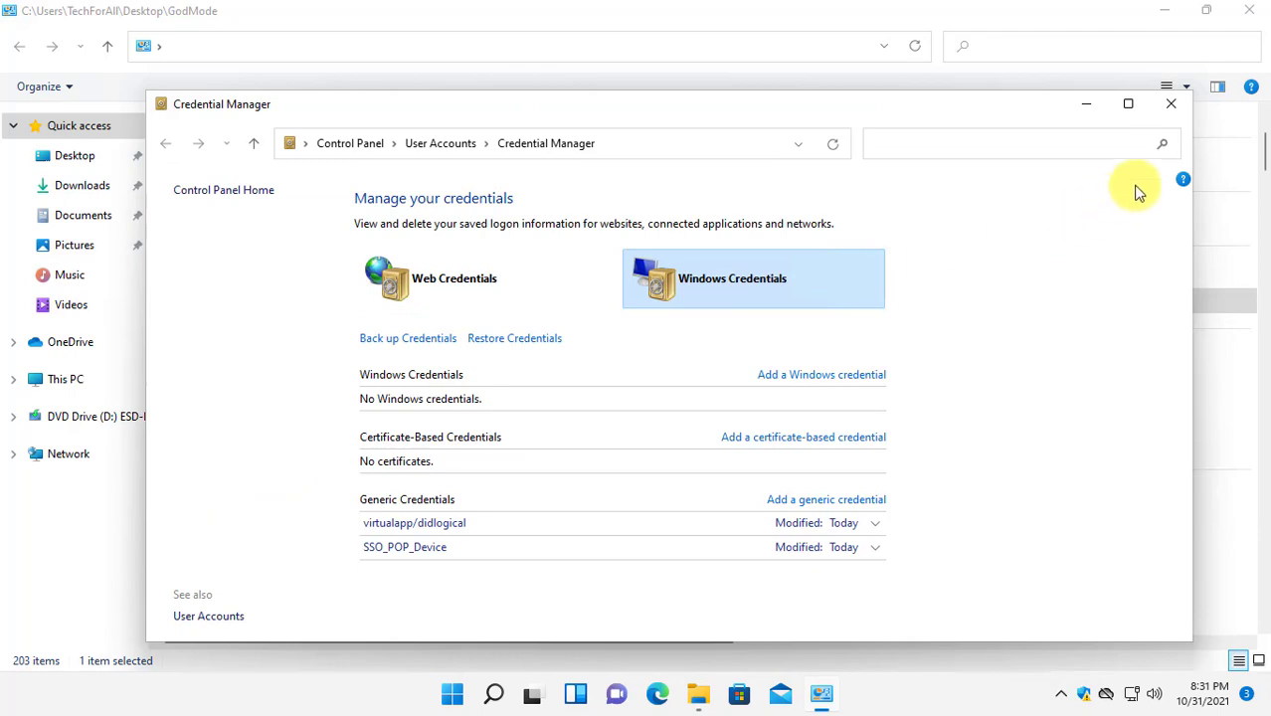
{"action": "left_click", "coordinate": [1177, 111]}
Browse the task categories down to User Accounts, open Change account type and close its window
{"action": "scroll", "coordinate": [382, 503], "scroll_direction": "down", "scroll_amount": 7}
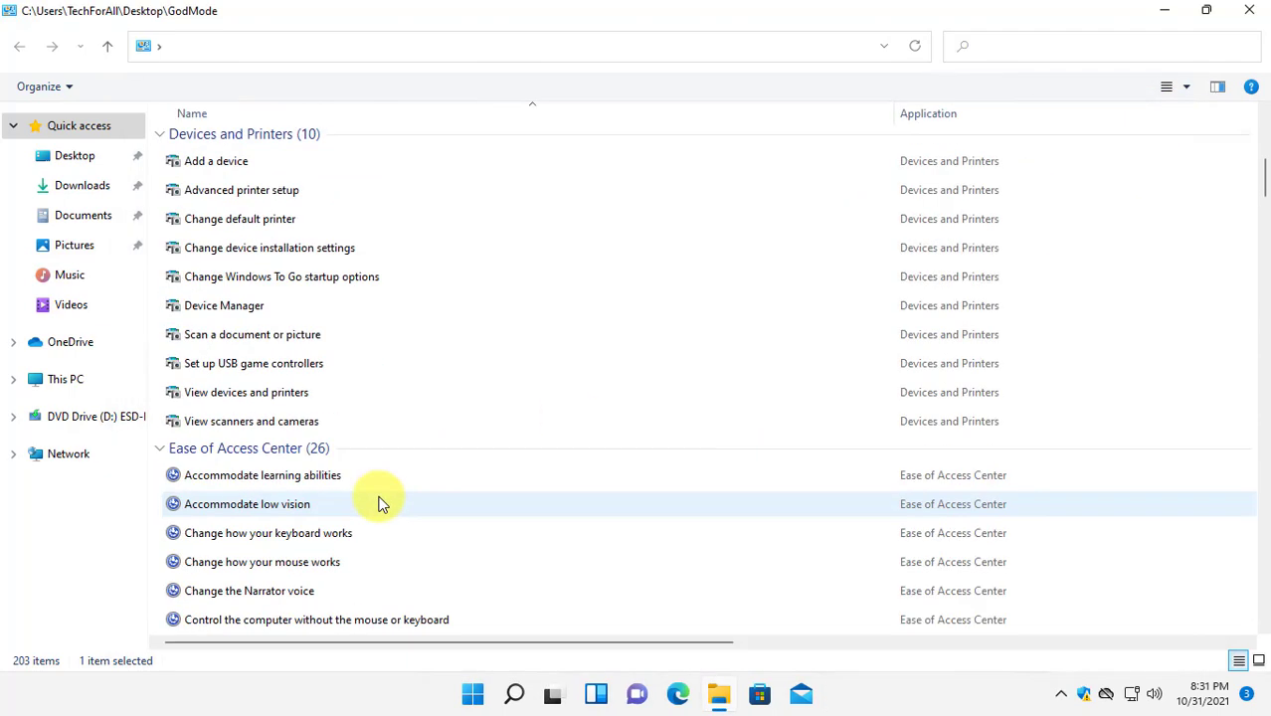
{"action": "scroll", "coordinate": [383, 502], "scroll_direction": "down", "scroll_amount": 10}
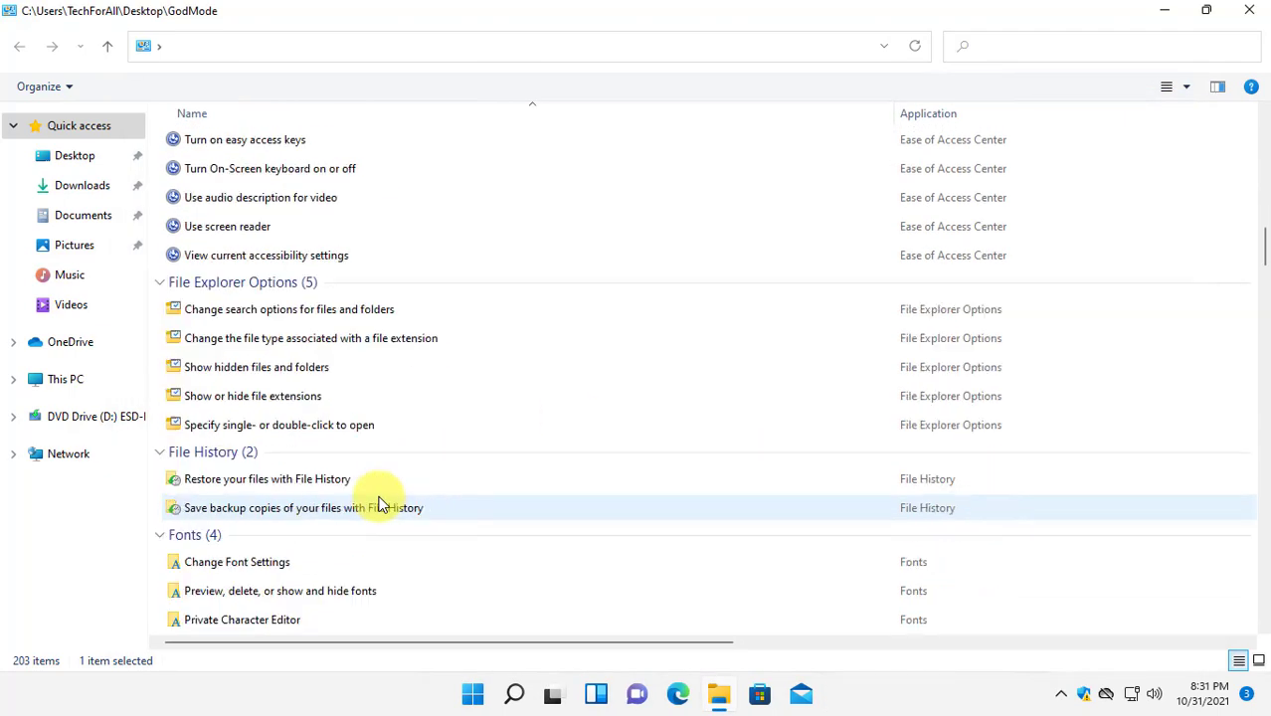
{"action": "scroll", "coordinate": [382, 502], "scroll_direction": "down", "scroll_amount": 9}
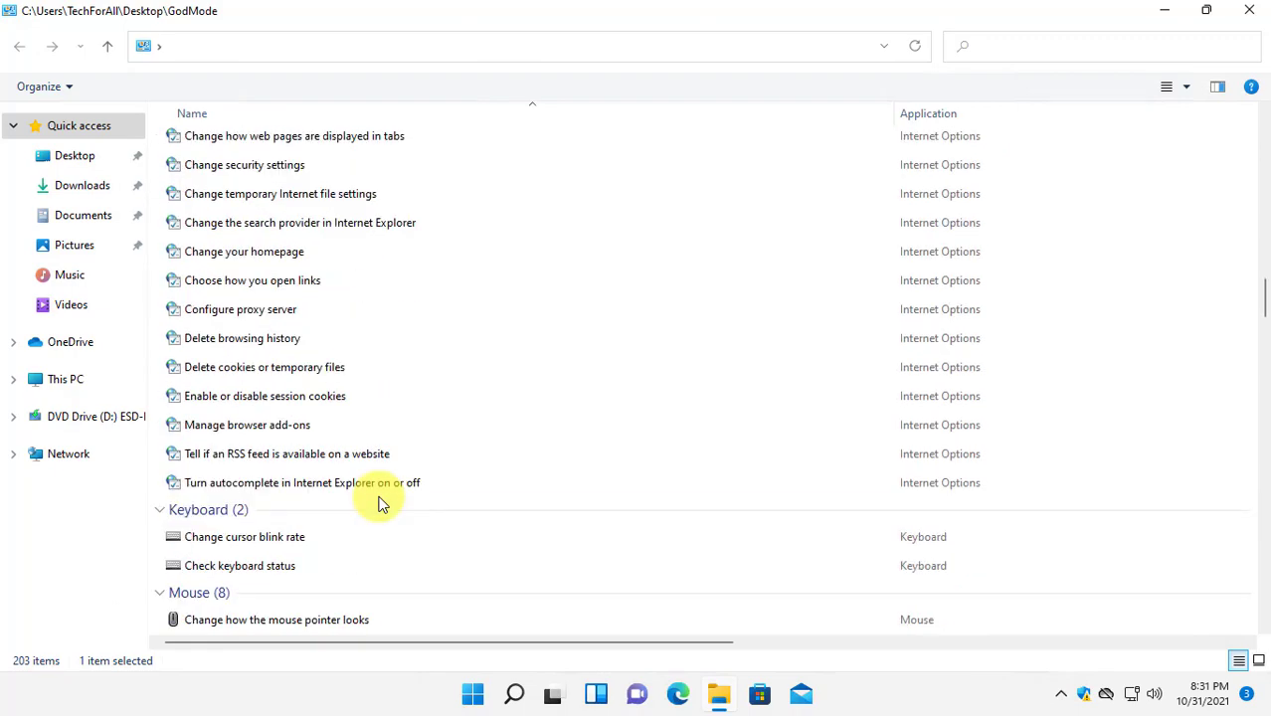
{"action": "scroll", "coordinate": [383, 502], "scroll_direction": "down", "scroll_amount": 15}
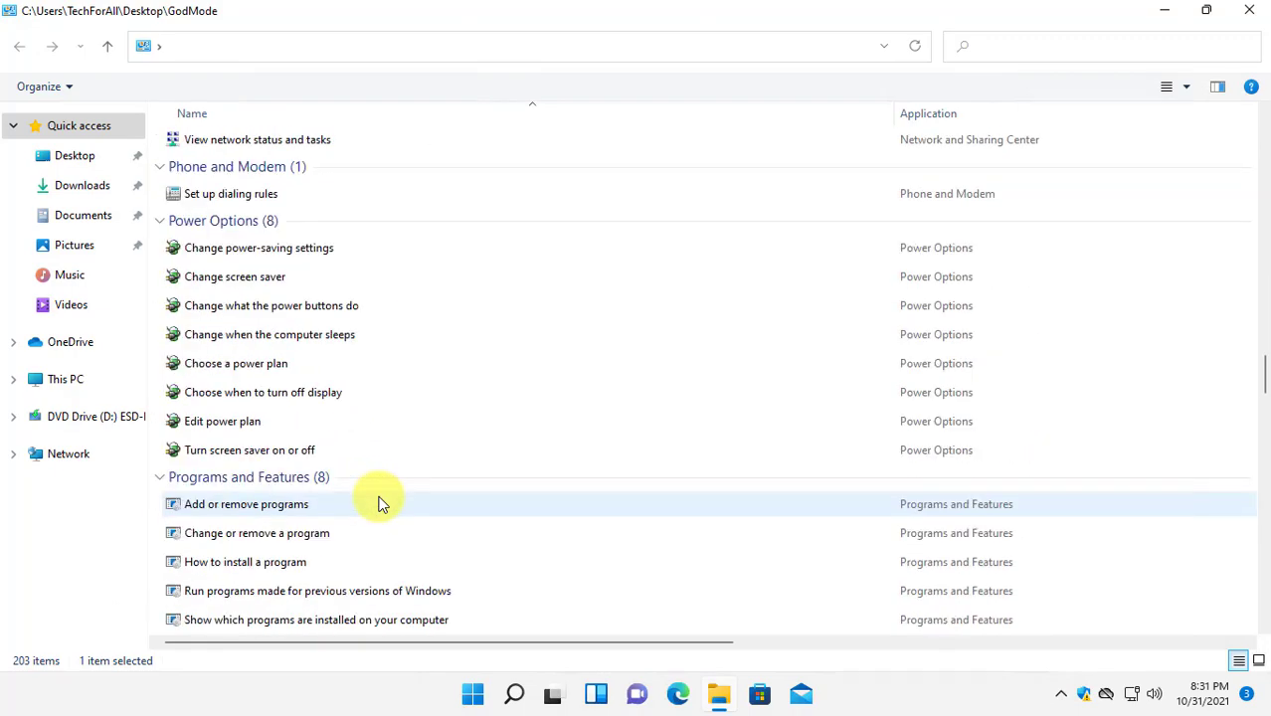
{"action": "scroll", "coordinate": [383, 504], "scroll_direction": "down", "scroll_amount": 15}
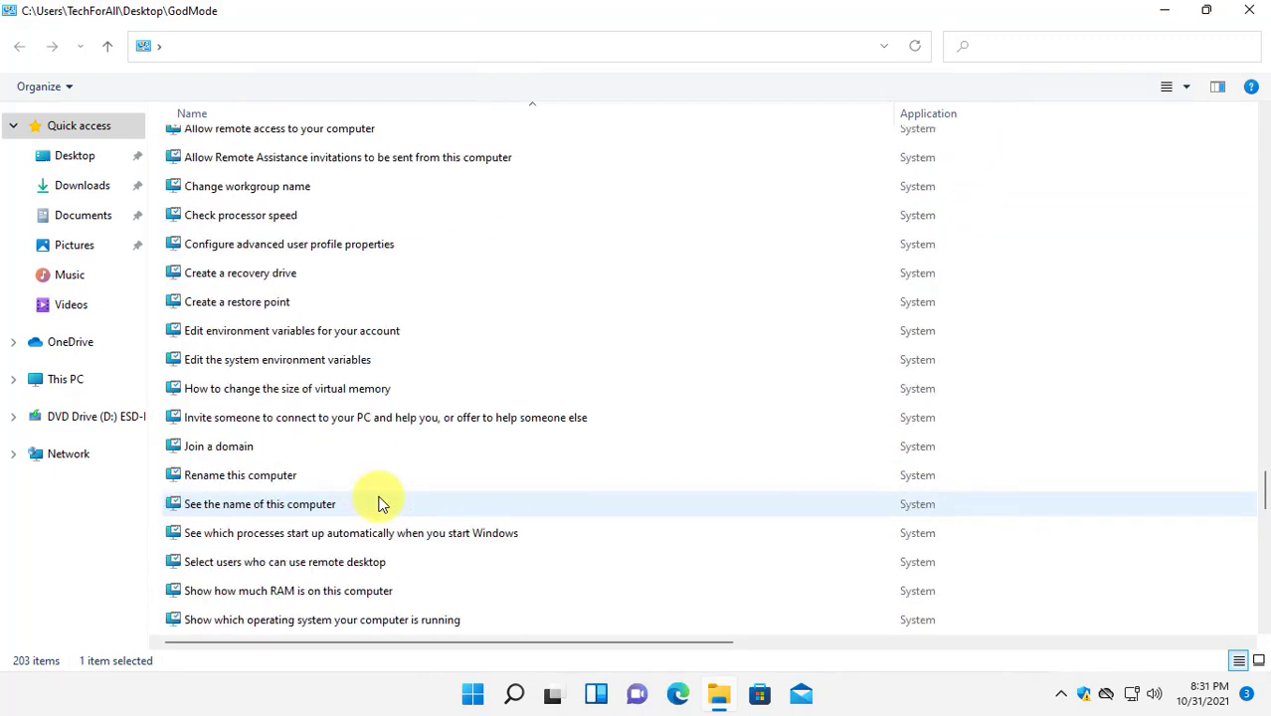
{"action": "scroll", "coordinate": [381, 503], "scroll_direction": "down", "scroll_amount": 5}
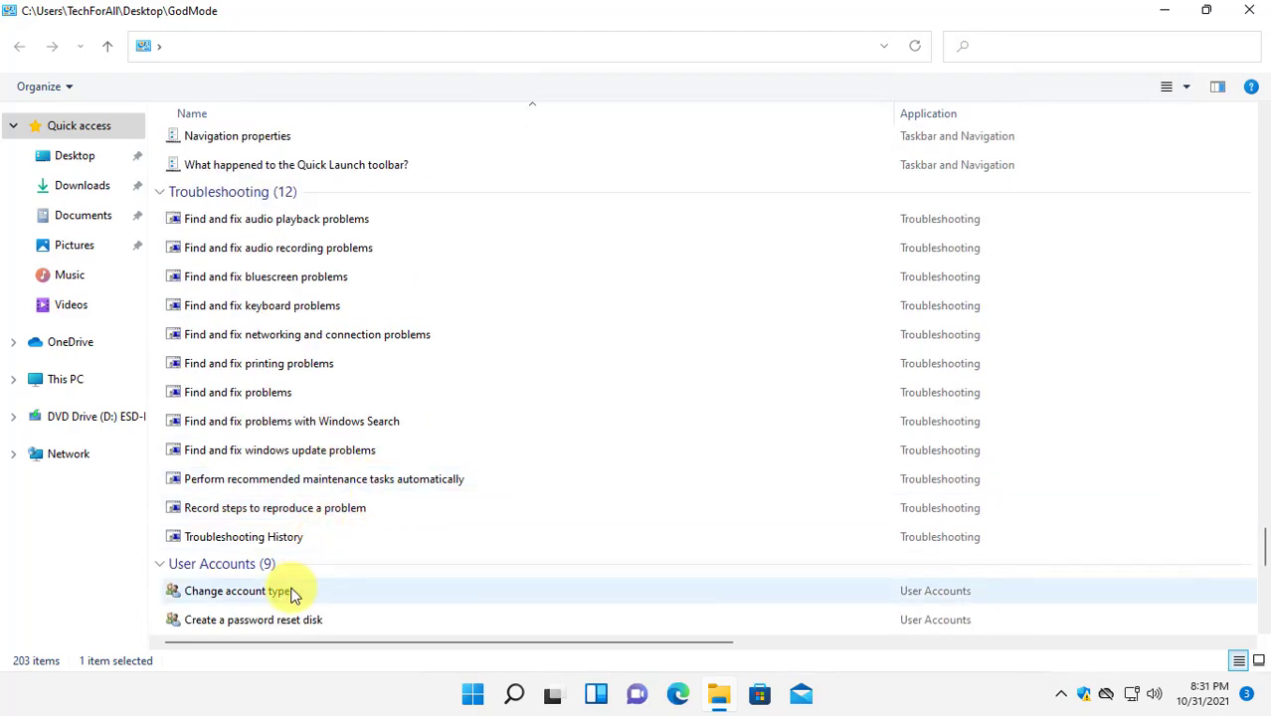
{"action": "double_click", "coordinate": [342, 587]}
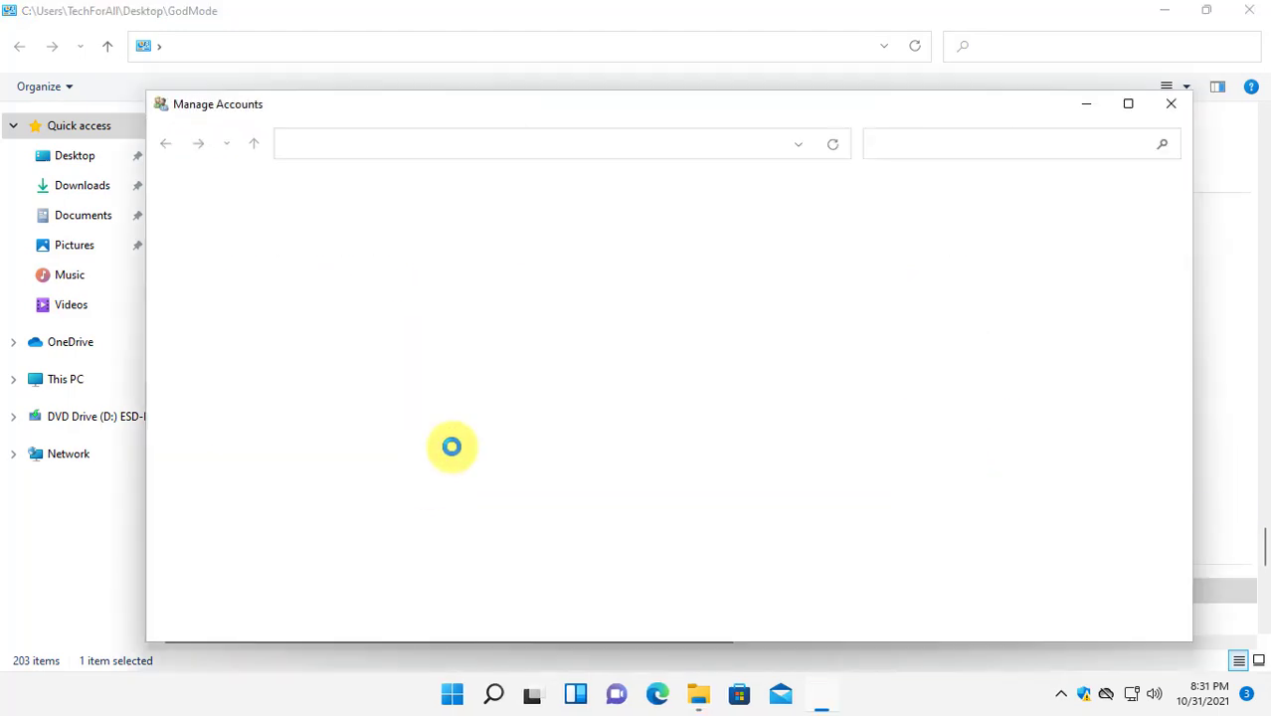
{"action": "left_click", "coordinate": [1170, 104]}
Open the Manage computer certificates task under Windows Tools and dismiss it
{"action": "scroll", "coordinate": [279, 507], "scroll_direction": "down", "scroll_amount": 7}
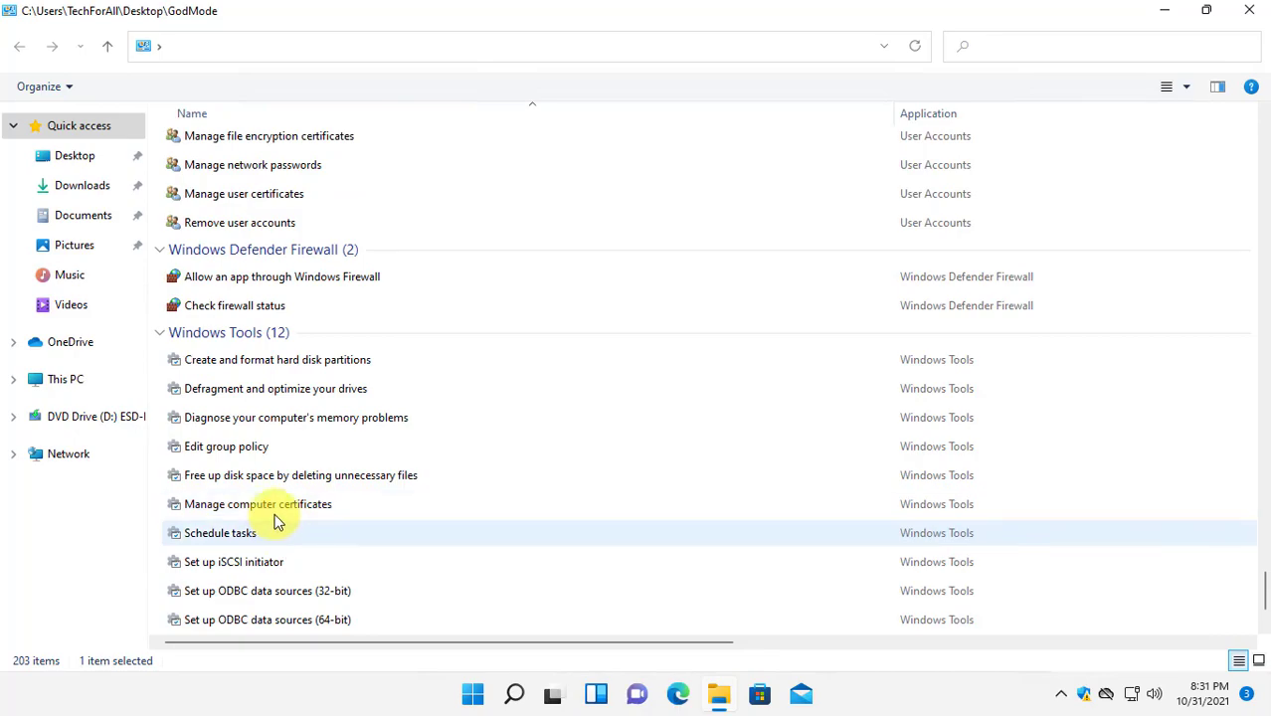
{"action": "double_click", "coordinate": [279, 512]}
{"action": "left_click", "coordinate": [516, 497]}
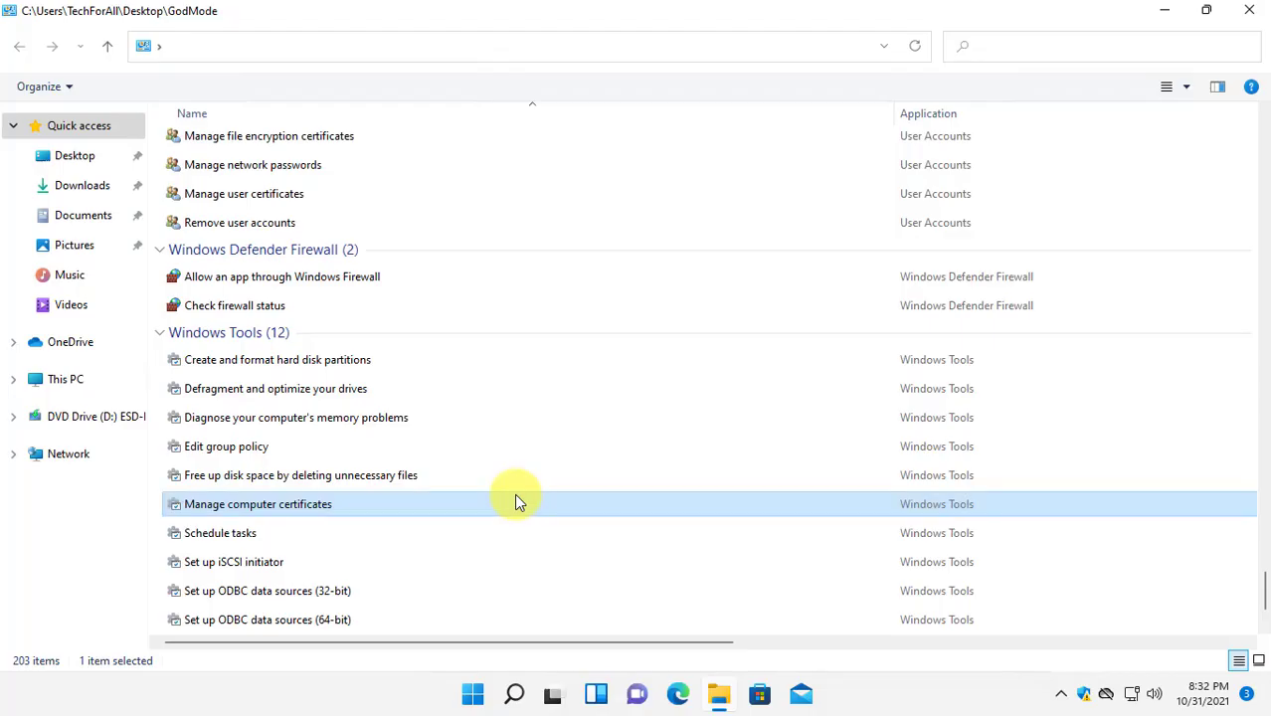
{"action": "left_click", "coordinate": [566, 266]}
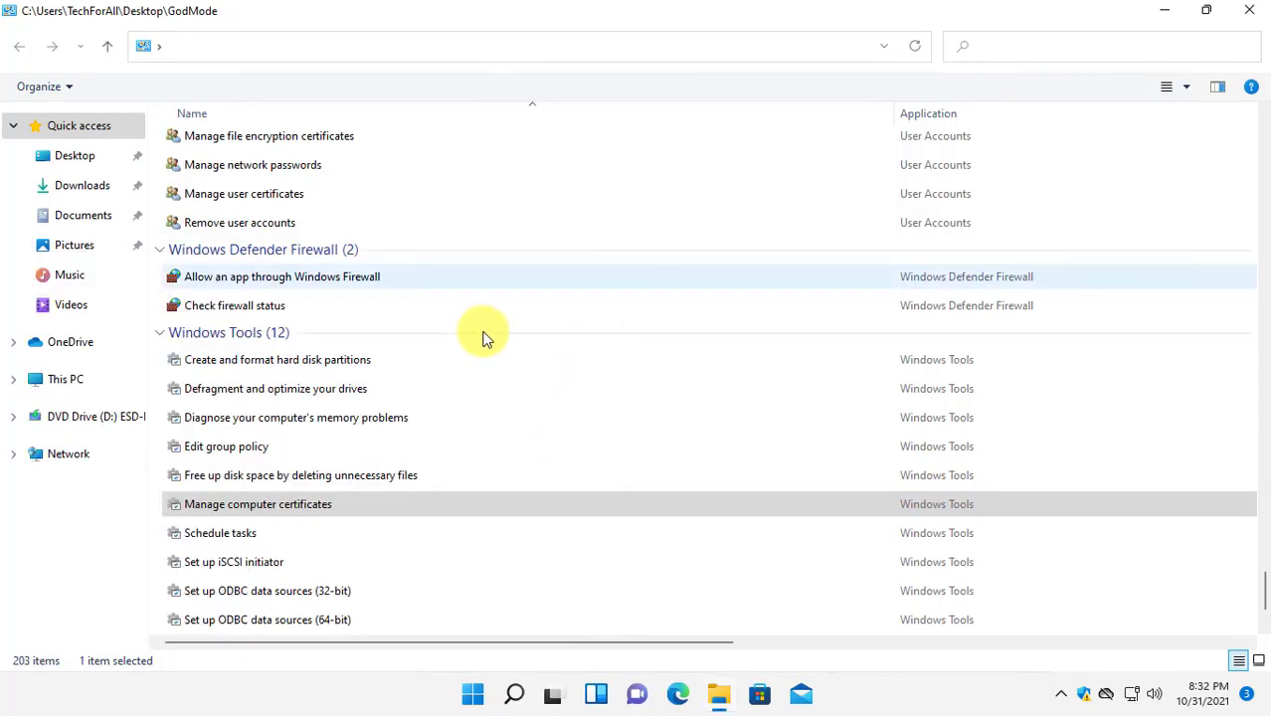
Open the Find and fix audio playback problems task under Troubleshooting and dismiss it
{"action": "scroll", "coordinate": [415, 363], "scroll_direction": "up", "scroll_amount": 4}
{"action": "scroll", "coordinate": [412, 353], "scroll_direction": "up", "scroll_amount": 4}
{"action": "double_click", "coordinate": [308, 283]}
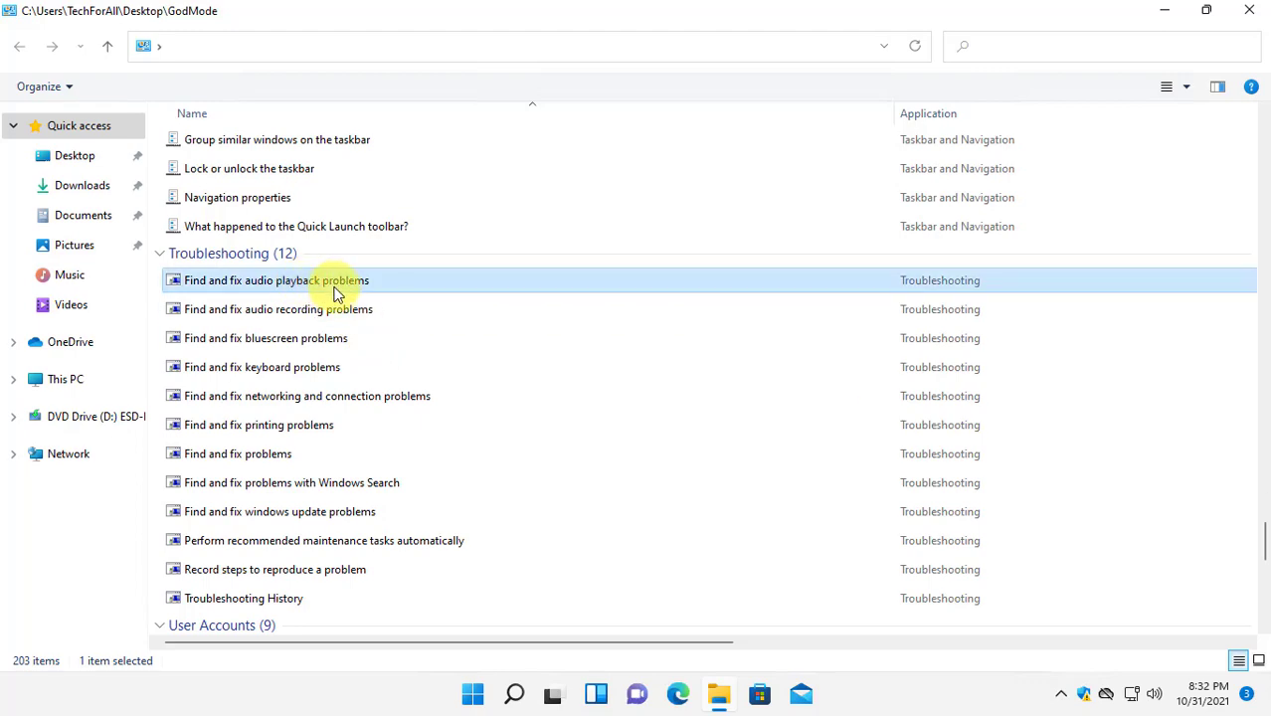
{"action": "left_click", "coordinate": [859, 517]}
View the environment variables for your account under System and cancel without making changes
{"action": "scroll", "coordinate": [471, 401], "scroll_direction": "up", "scroll_amount": 6}
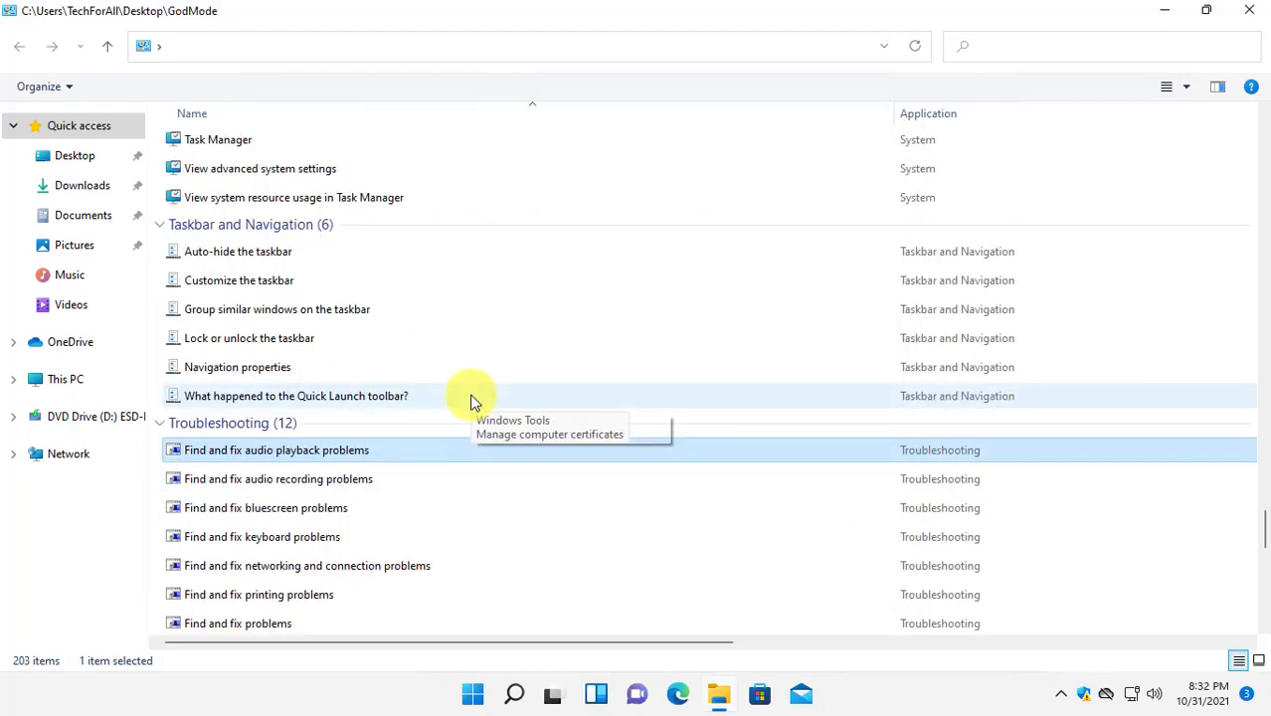
{"action": "double_click", "coordinate": [286, 313]}
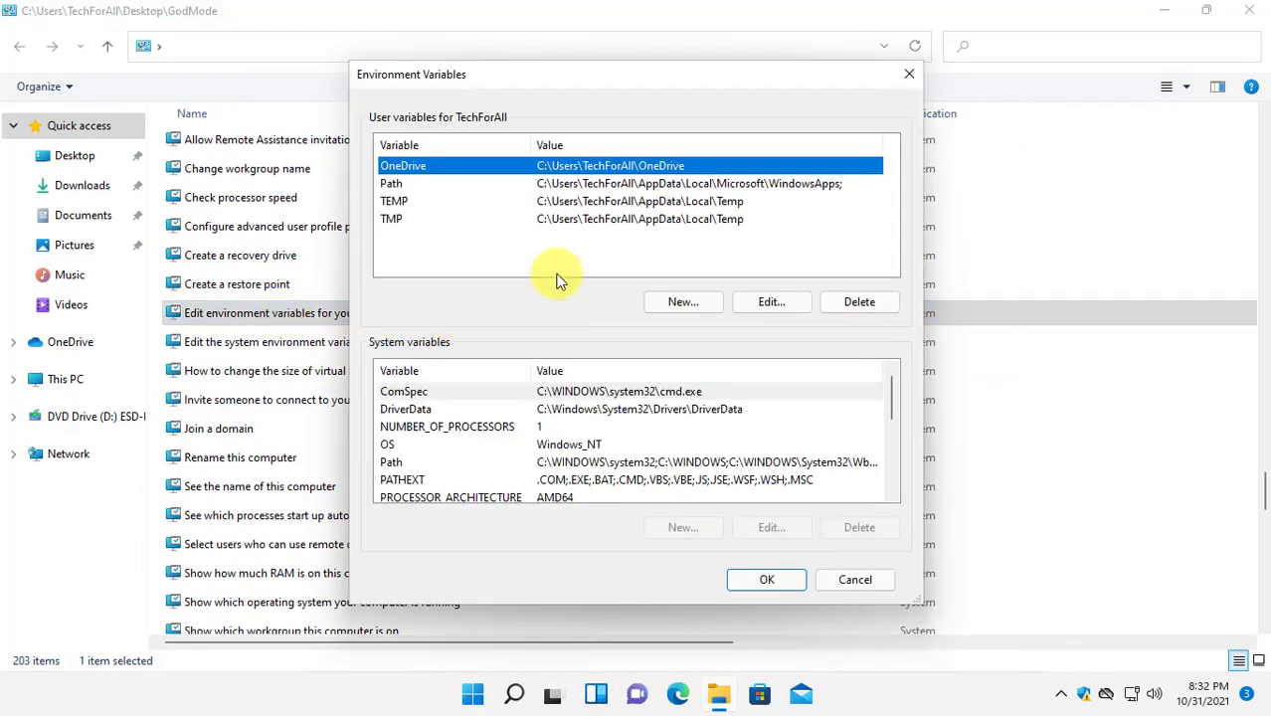
{"action": "left_click", "coordinate": [847, 578]}
View the reliability history under Security and Maintenance, close it, and select View all problem reports
{"action": "scroll", "coordinate": [377, 398], "scroll_direction": "up", "scroll_amount": 9}
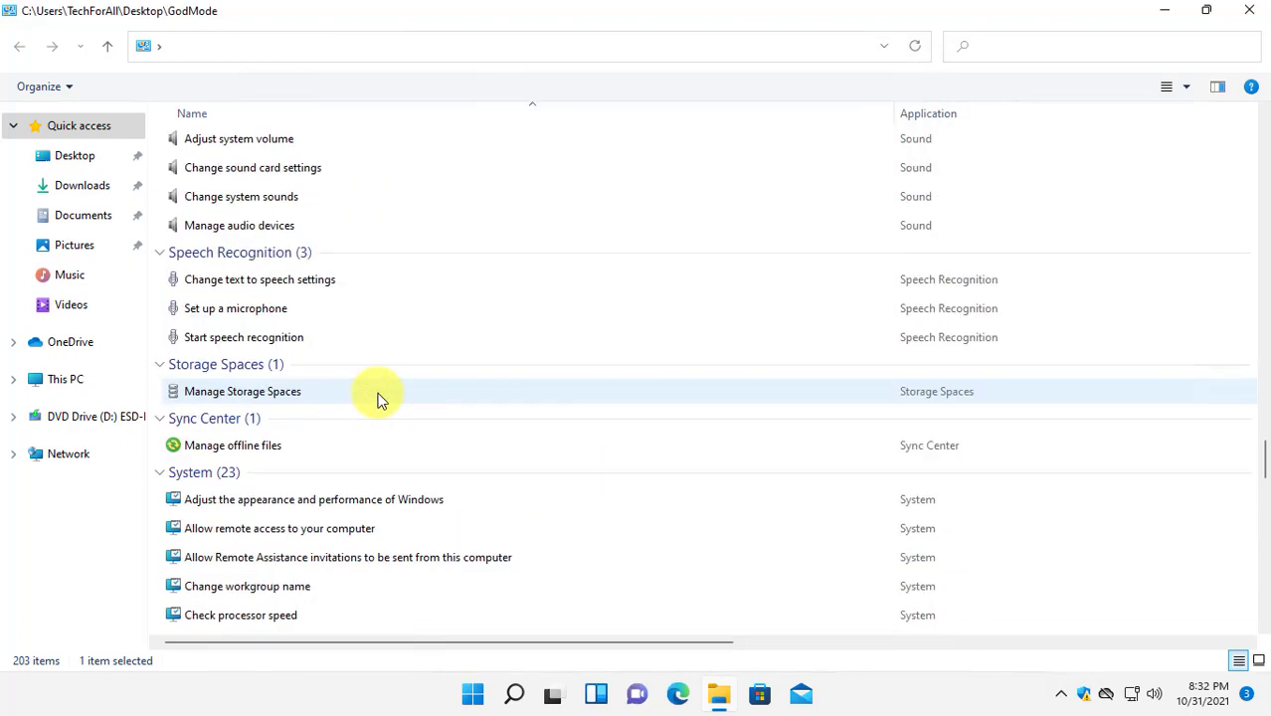
{"action": "double_click", "coordinate": [261, 425]}
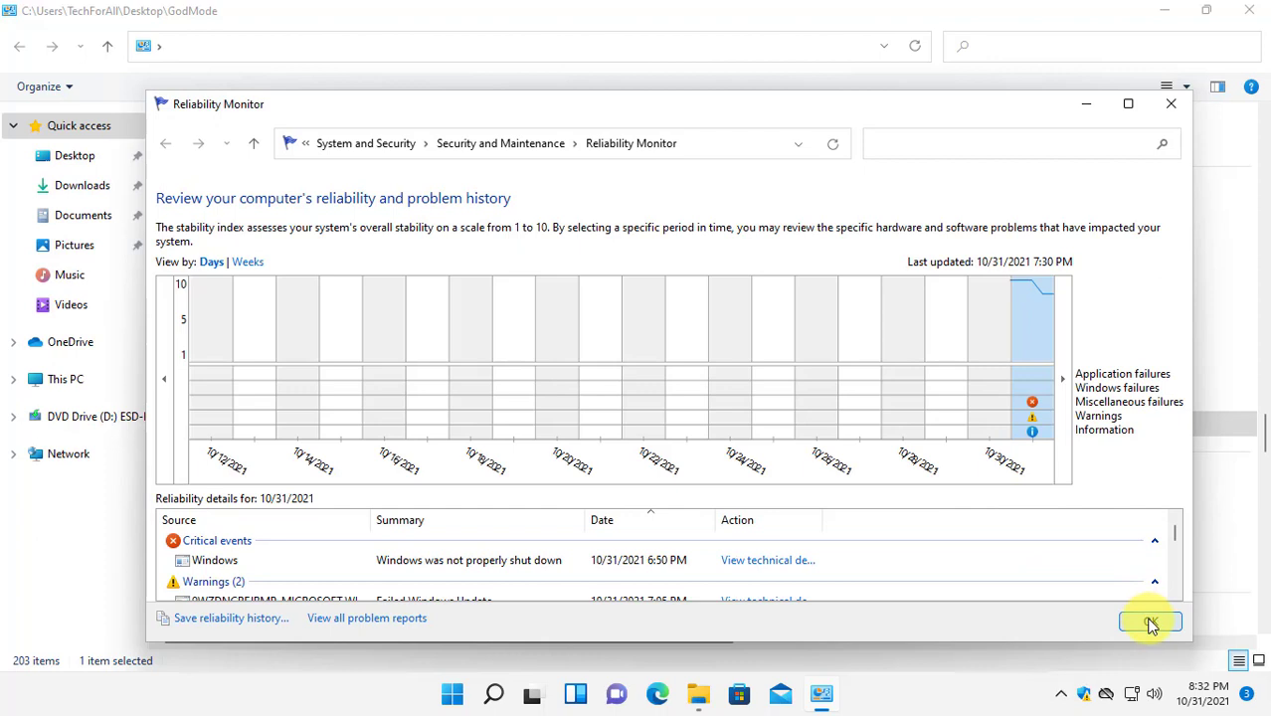
{"action": "left_click", "coordinate": [1150, 623]}
{"action": "left_click", "coordinate": [454, 334]}
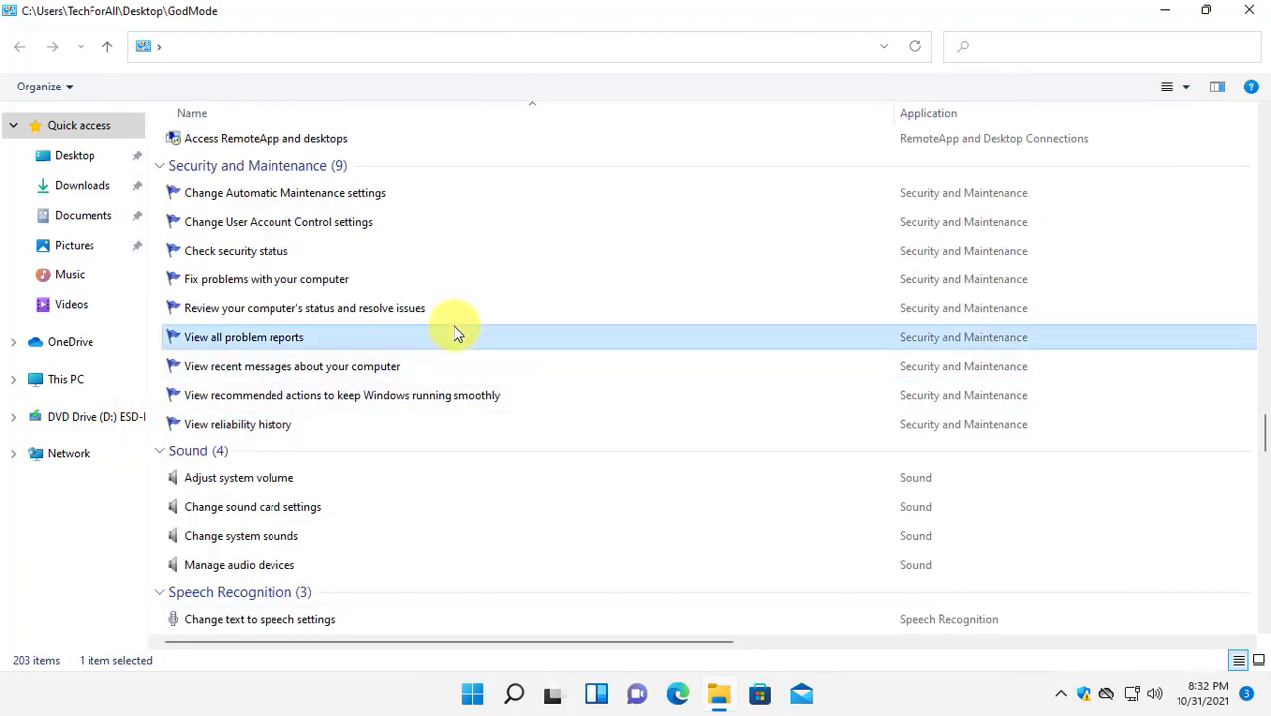